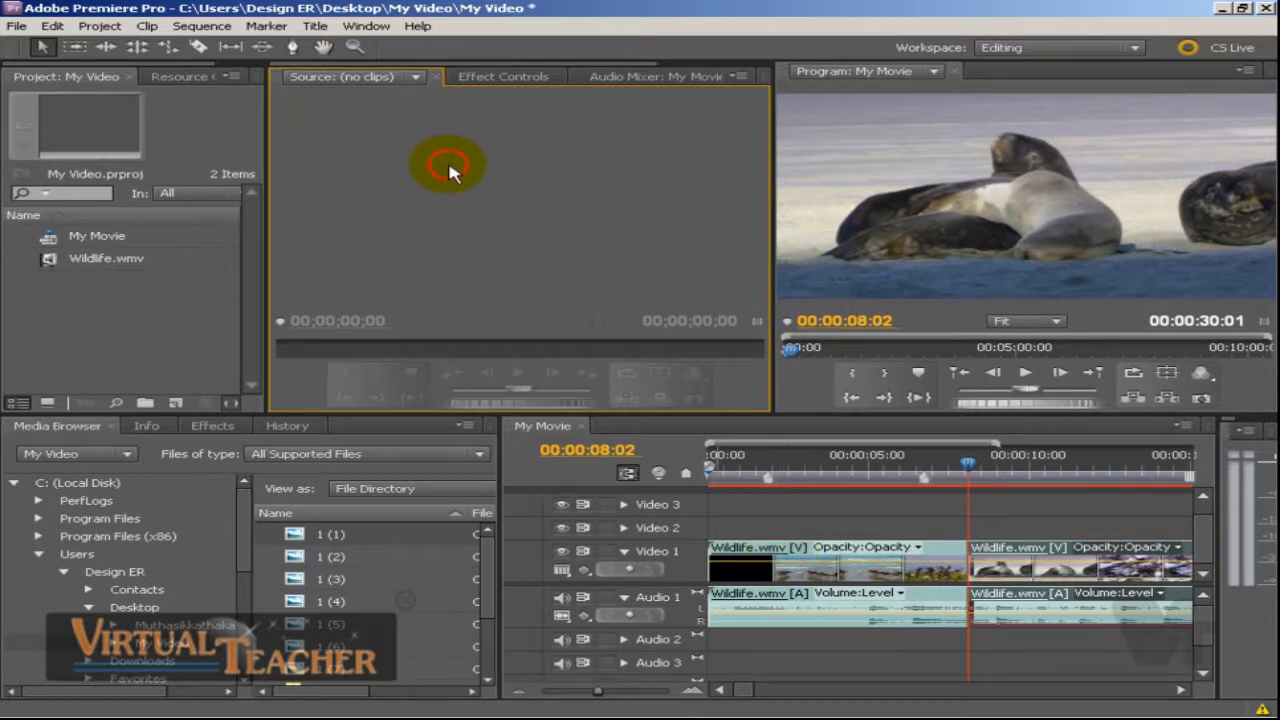
Open the Trim Monitor and resize and reposition its floating window so the clips in the timeline remain visible.
{"action": "left_click", "coordinate": [367, 26]}
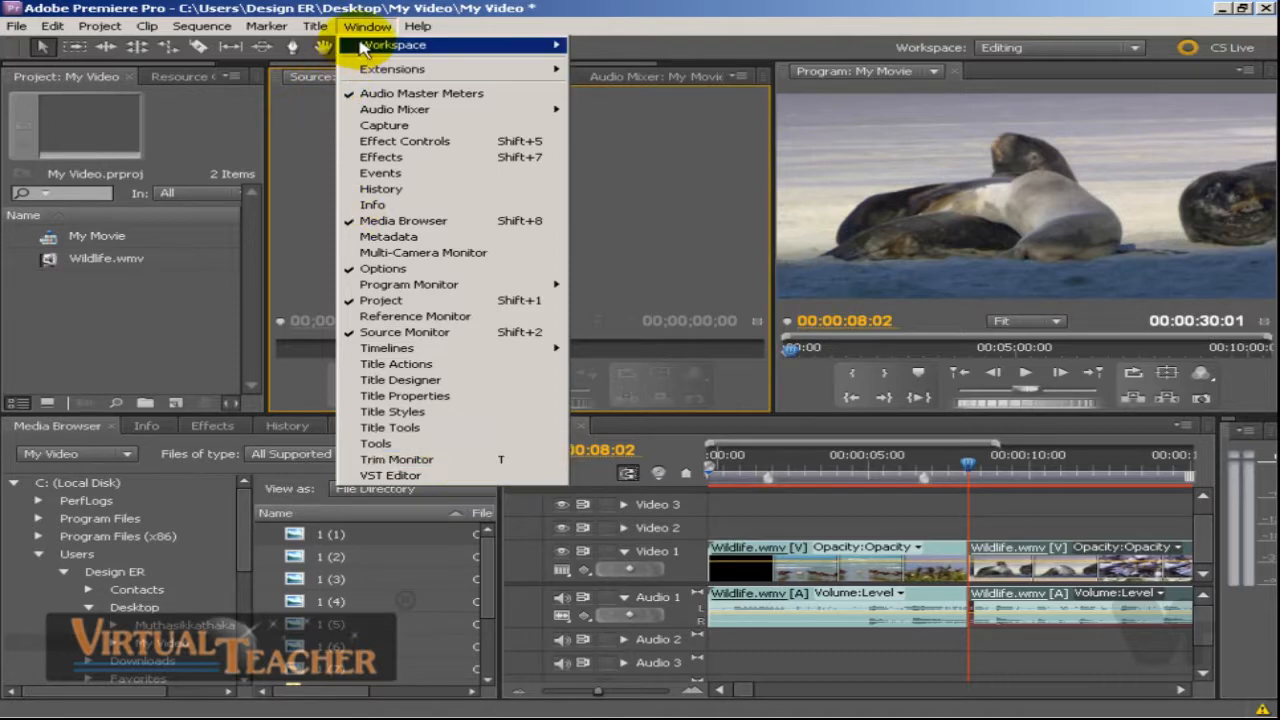
{"action": "left_click", "coordinate": [398, 460]}
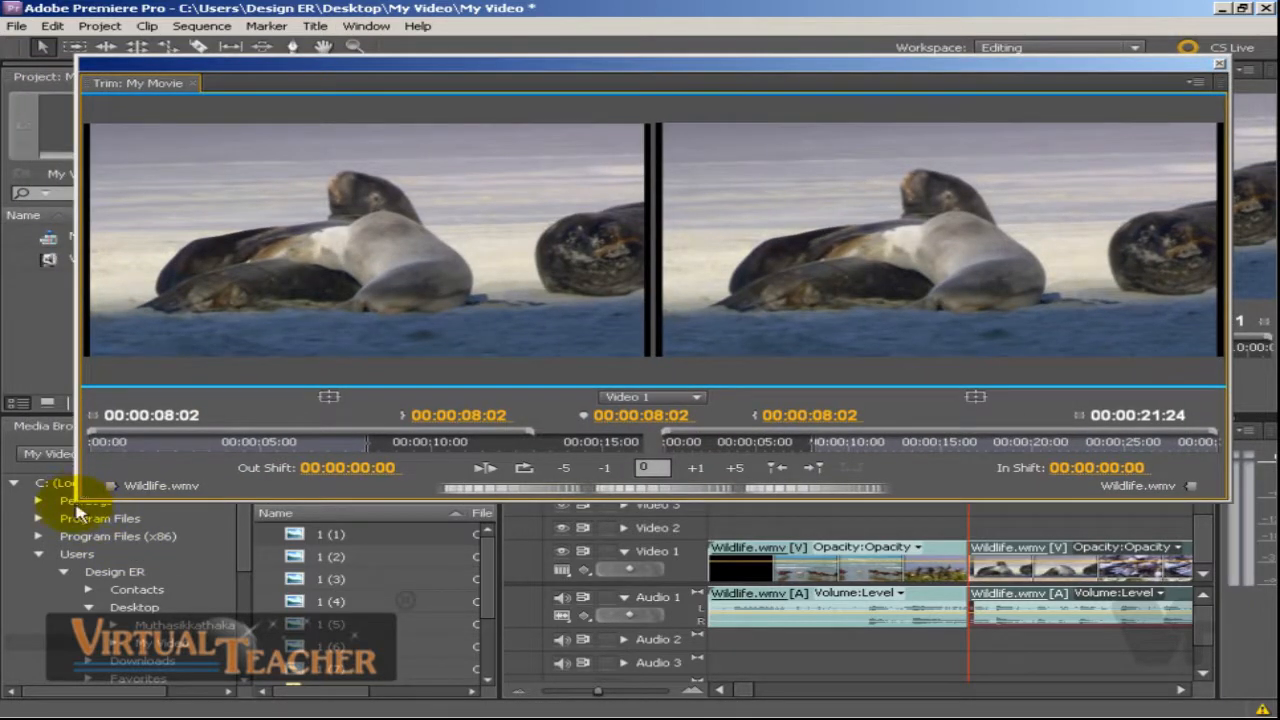
{"action": "left_click_drag", "start_coordinate": [72, 500], "coordinate": [606, 412]}
{"action": "left_click_drag", "start_coordinate": [871, 64], "coordinate": [543, 100]}
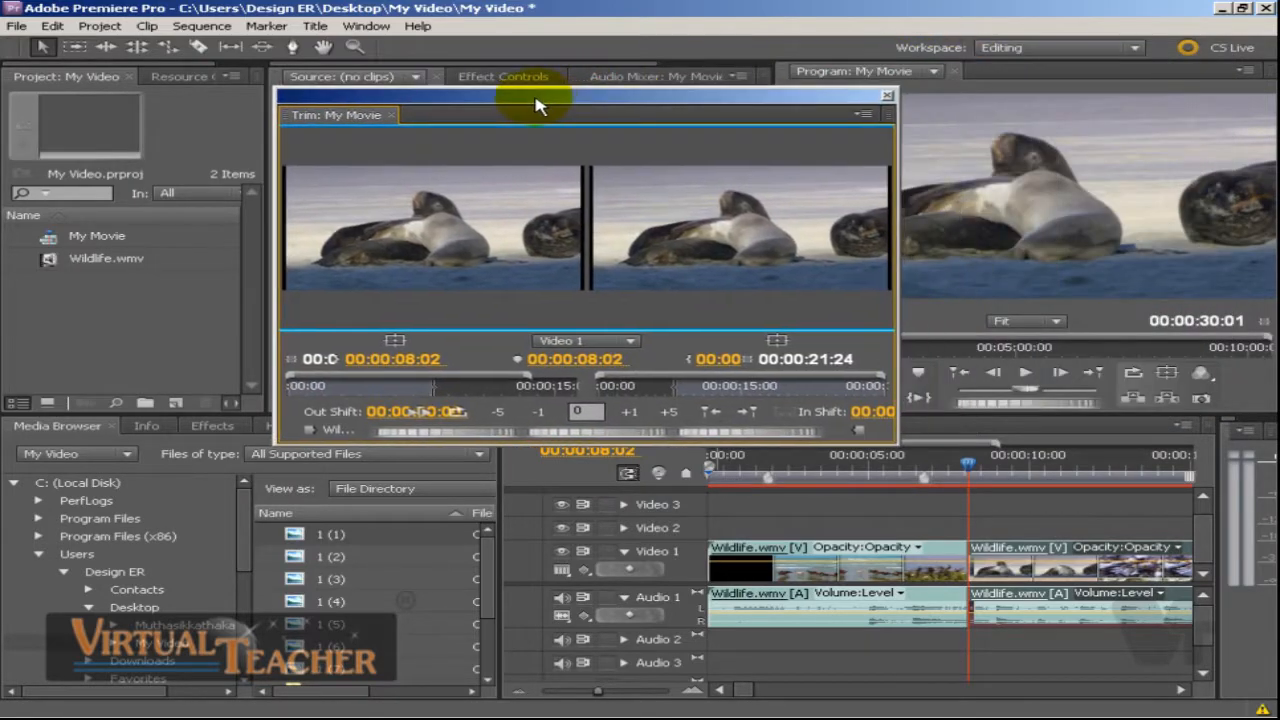
{"action": "left_click_drag", "start_coordinate": [265, 438], "coordinate": [330, 455]}
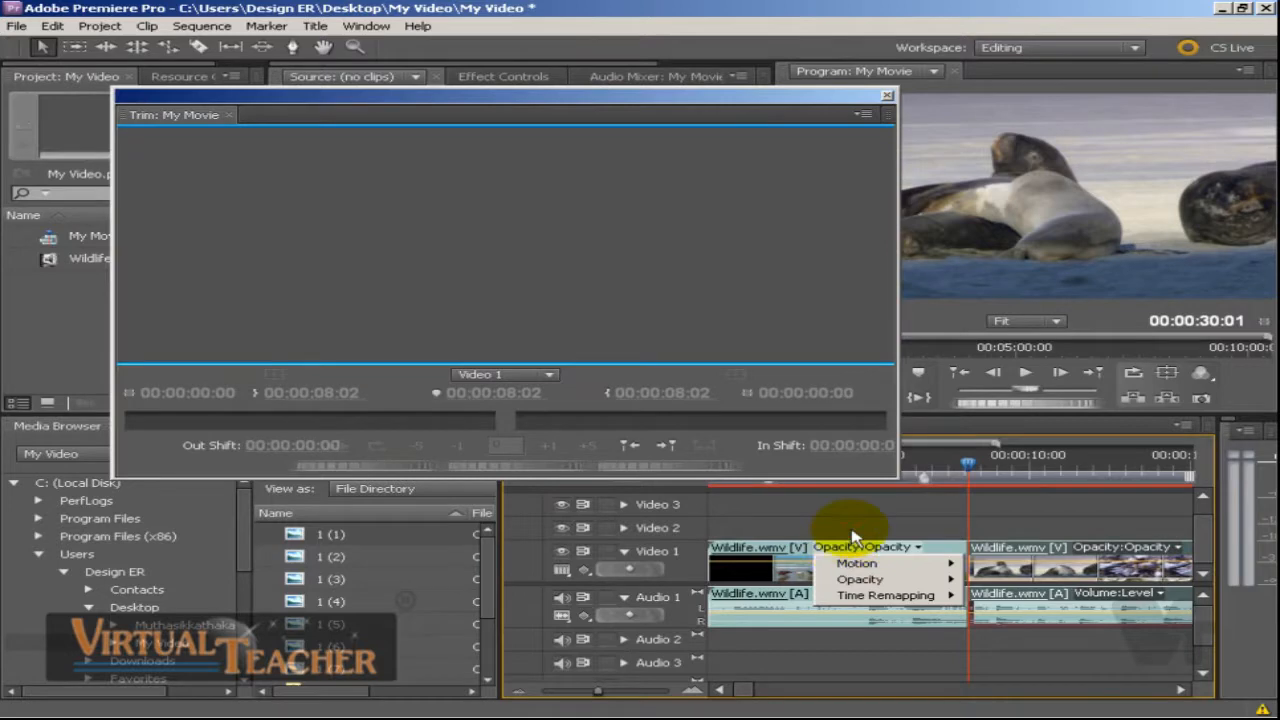
{"action": "left_click", "coordinate": [851, 537]}
{"action": "left_click", "coordinate": [849, 556]}
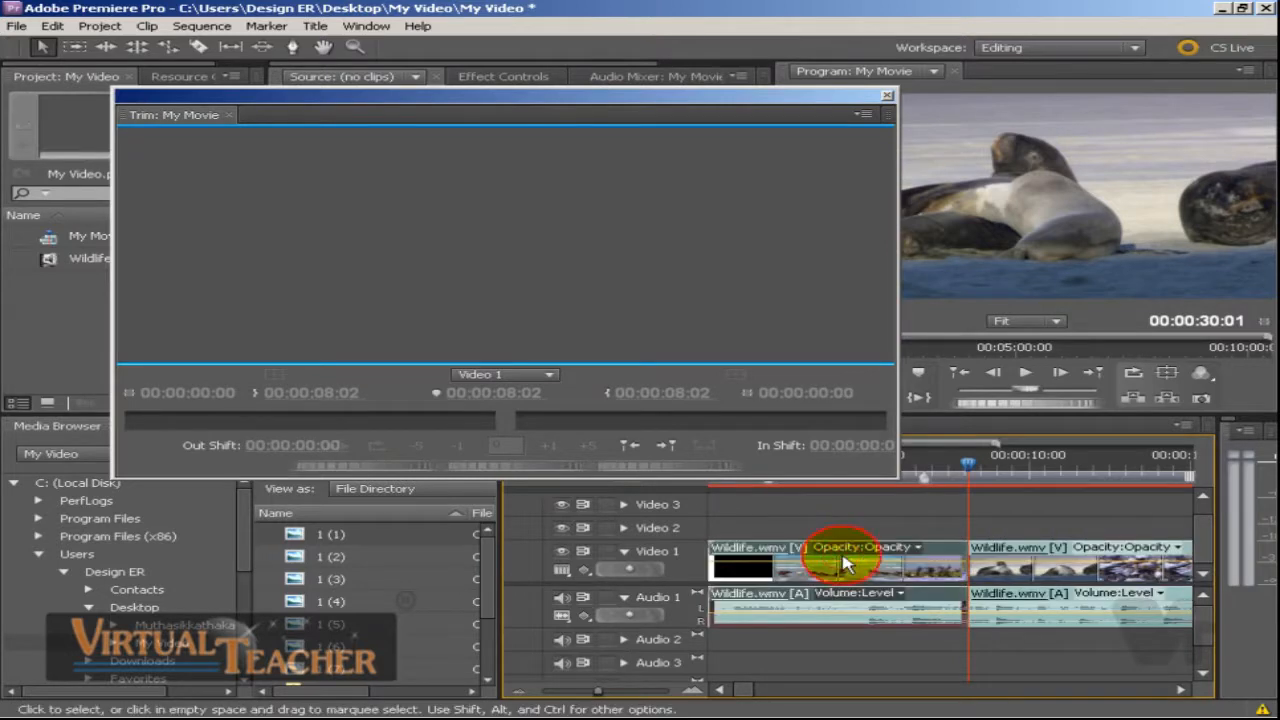
{"action": "left_click", "coordinate": [1030, 560]}
{"action": "left_click", "coordinate": [880, 549]}
{"action": "left_click", "coordinate": [1023, 559]}
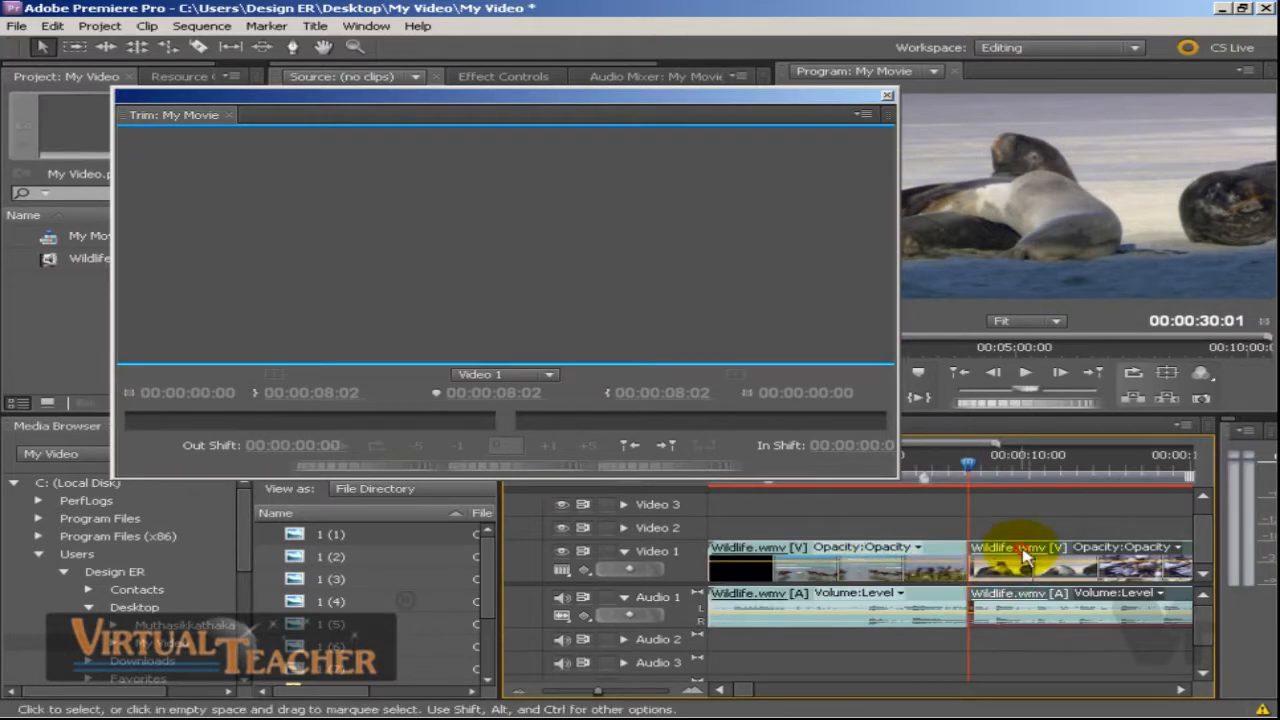
{"action": "left_click", "coordinate": [886, 548]}
{"action": "left_click", "coordinate": [1020, 550]}
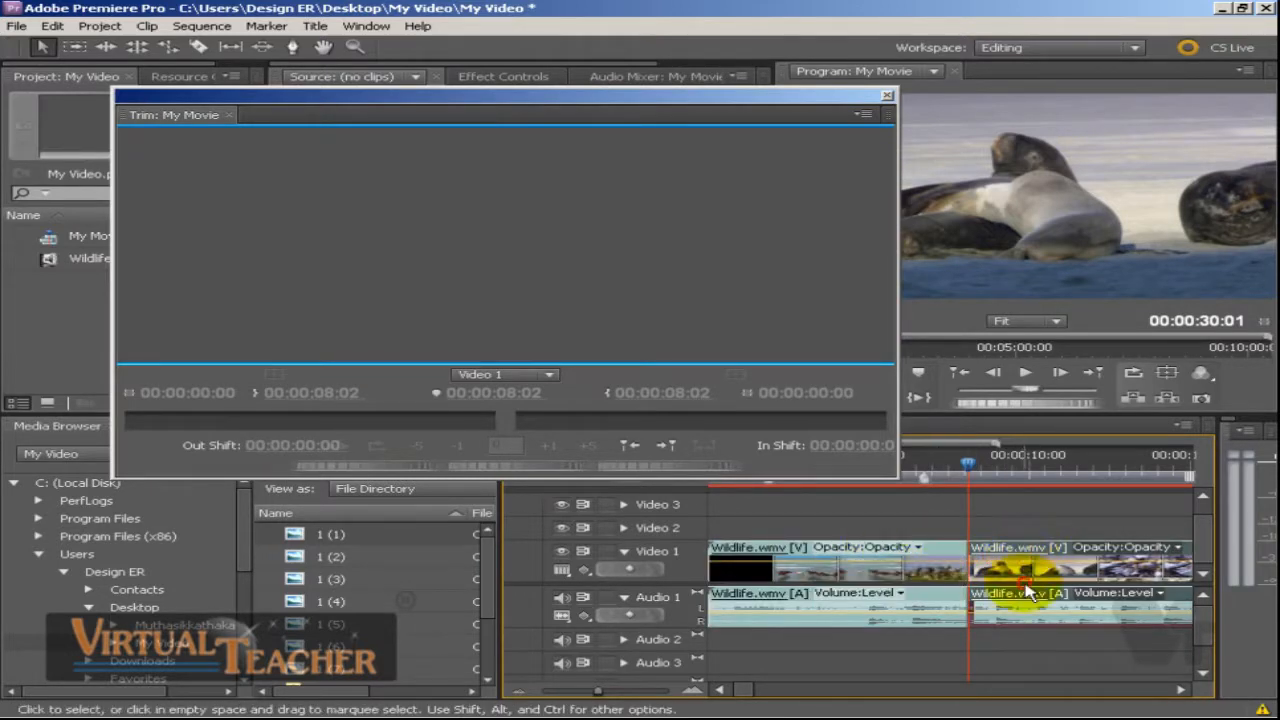
{"action": "left_click", "coordinate": [868, 586]}
{"action": "left_click", "coordinate": [1038, 581]}
{"action": "left_click", "coordinate": [879, 574]}
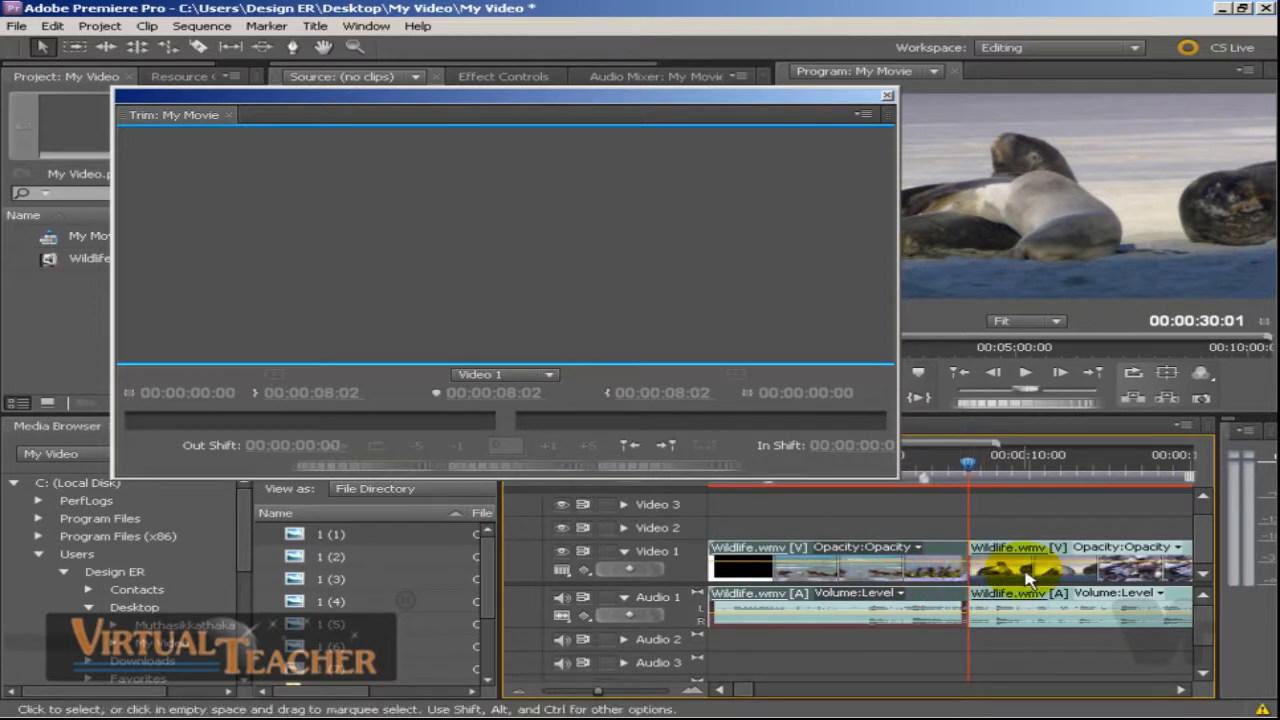
Ripple-trim the outgoing clip's out point to 00:00:11:00 in the Trim Monitor.
{"action": "left_click", "coordinate": [106, 48]}
{"action": "left_click", "coordinate": [514, 220]}
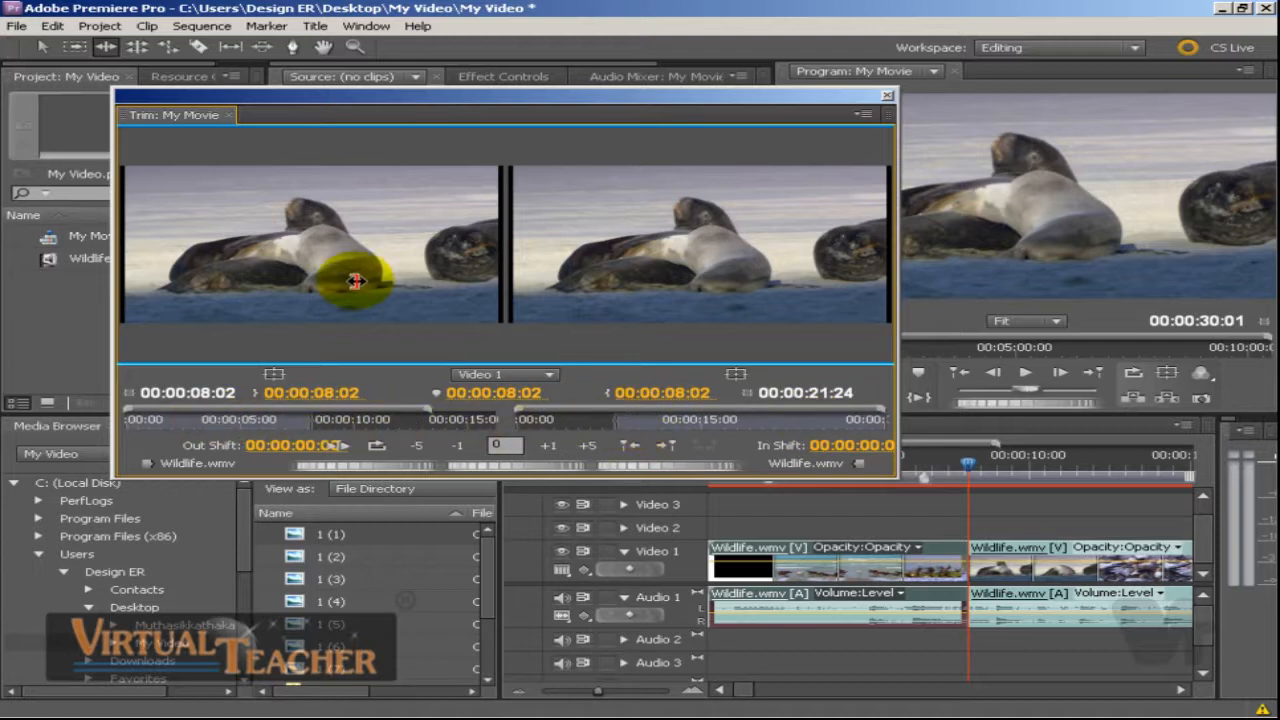
{"action": "left_click_drag", "start_coordinate": [354, 282], "coordinate": [447, 294]}
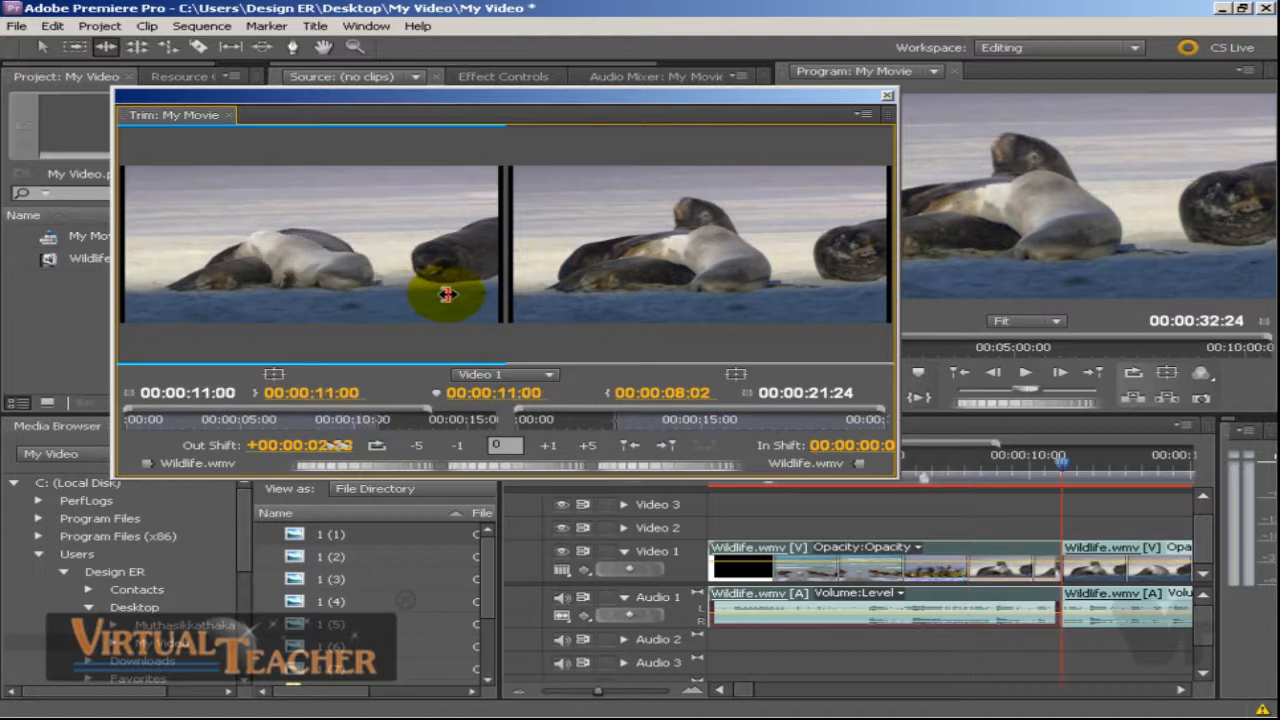
Ripple-trim the outgoing clip's out point to 00:00:07:20 and the incoming clip's in point to 00:00:16:15.
{"action": "left_click", "coordinate": [1066, 470]}
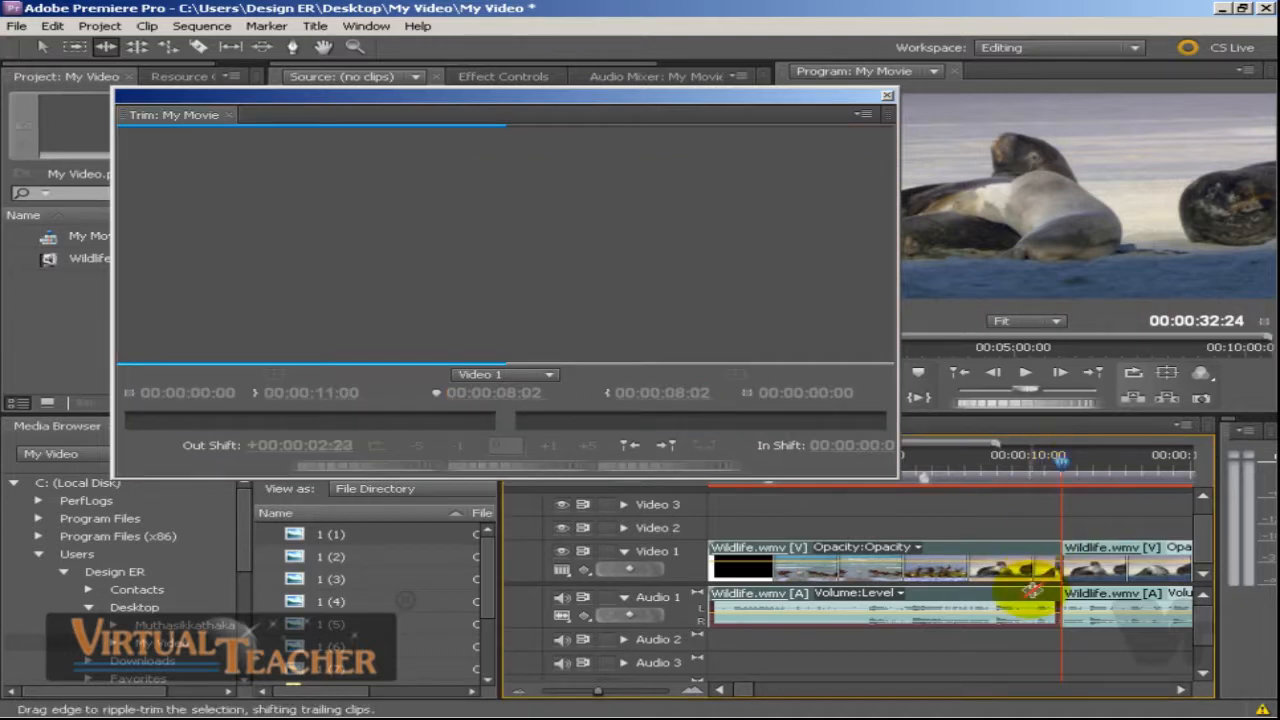
{"action": "left_click", "coordinate": [362, 263]}
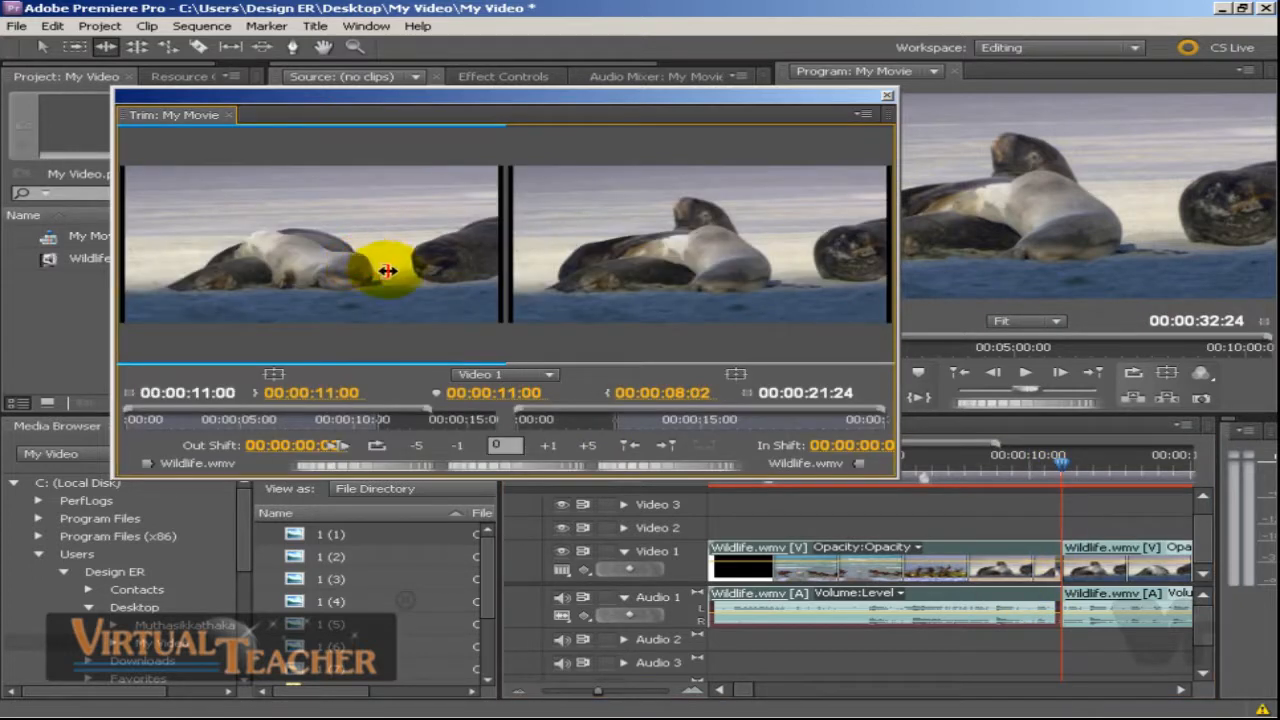
{"action": "mouse_move", "coordinate": [396, 271]}
{"action": "left_mouse_down"}
{"action": "mouse_move", "coordinate": [368, 275]}
{"action": "mouse_move", "coordinate": [480, 277]}
{"action": "mouse_move", "coordinate": [362, 278]}
{"action": "mouse_move", "coordinate": [398, 280]}
{"action": "left_mouse_up"}
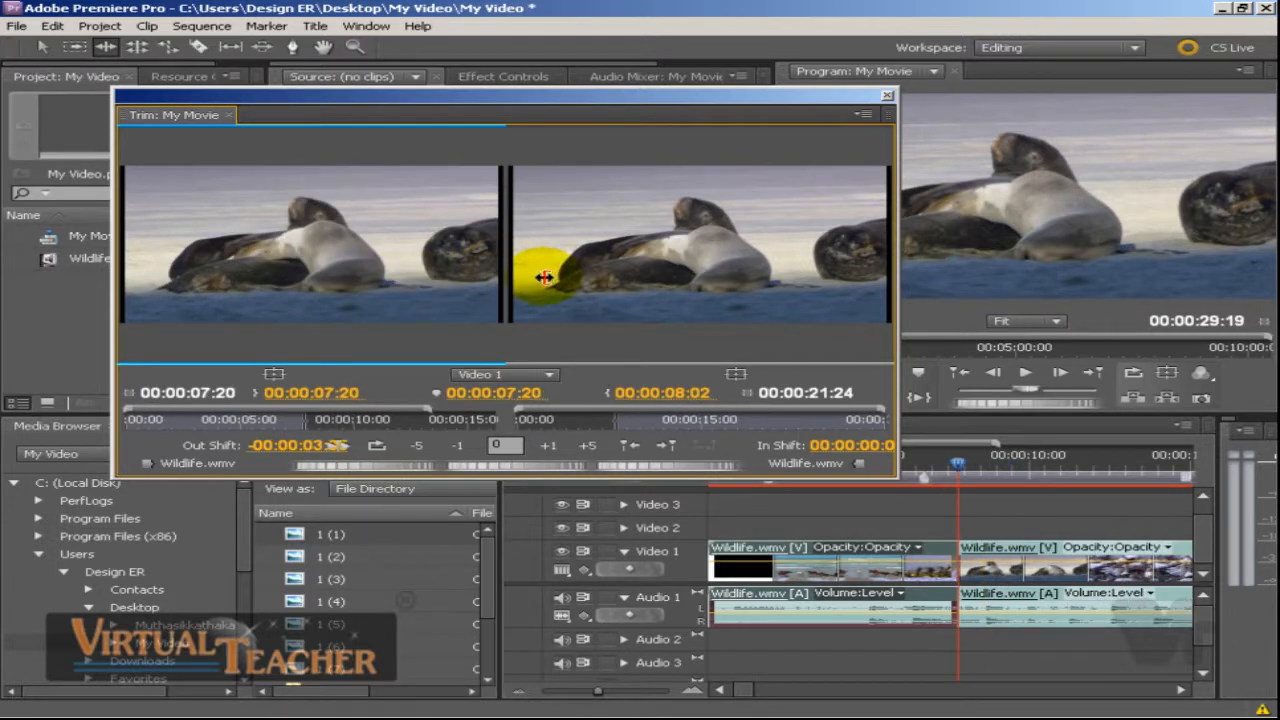
{"action": "left_click_drag", "start_coordinate": [543, 277], "coordinate": [762, 257]}
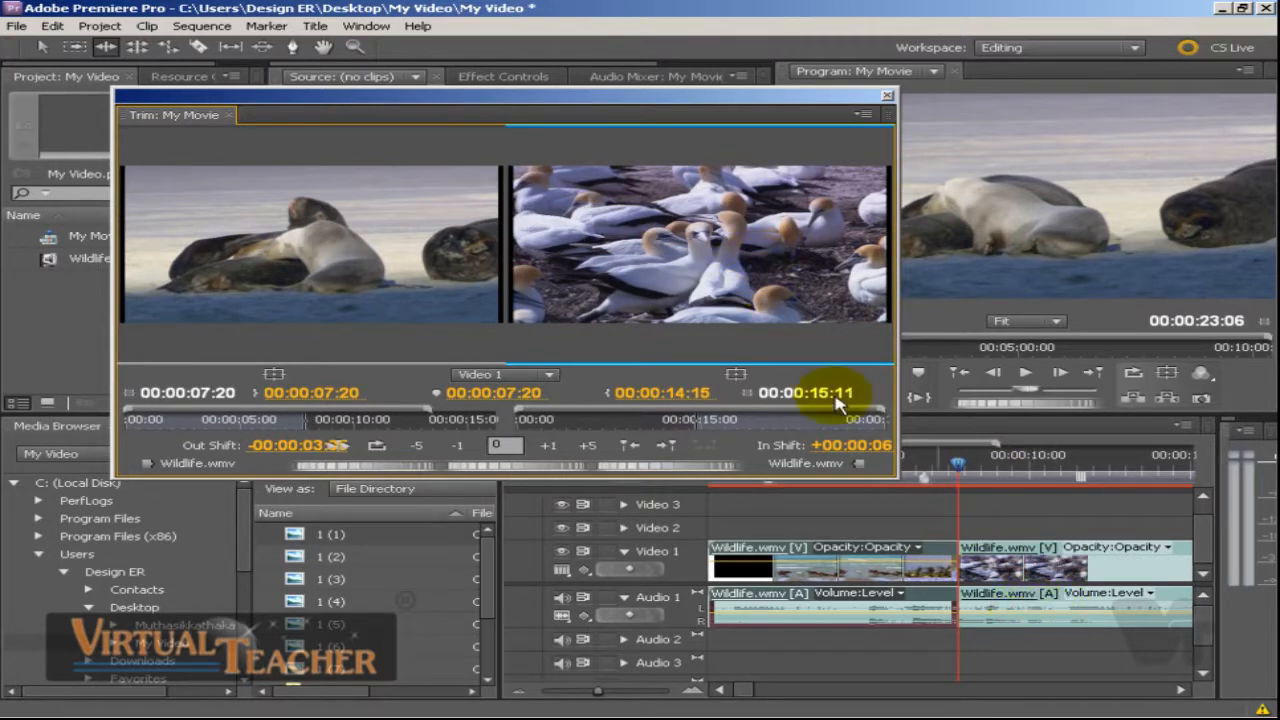
{"action": "left_click_drag", "start_coordinate": [621, 269], "coordinate": [565, 251]}
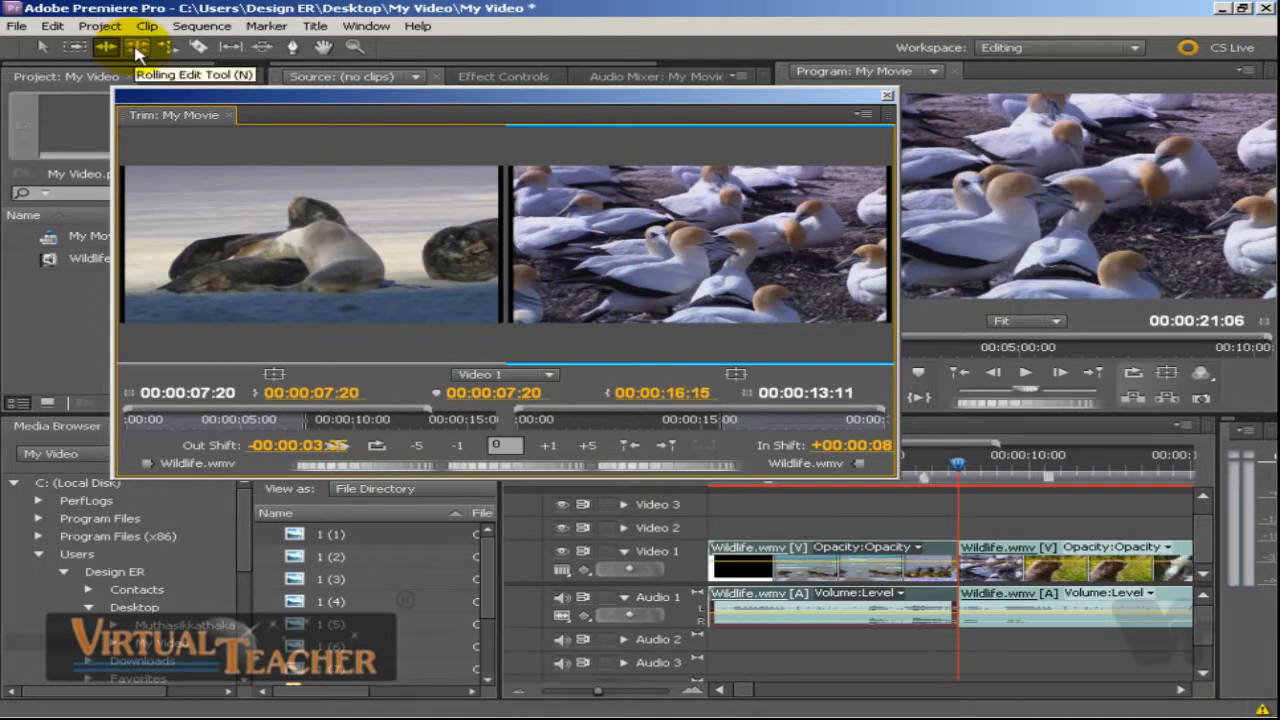
Roll the cut between the two clips until the out point is 00:00:08:17 and the in point 00:00:17:12.
{"action": "left_click", "coordinate": [495, 250]}
{"action": "left_click_drag", "start_coordinate": [500, 250], "coordinate": [509, 249]}
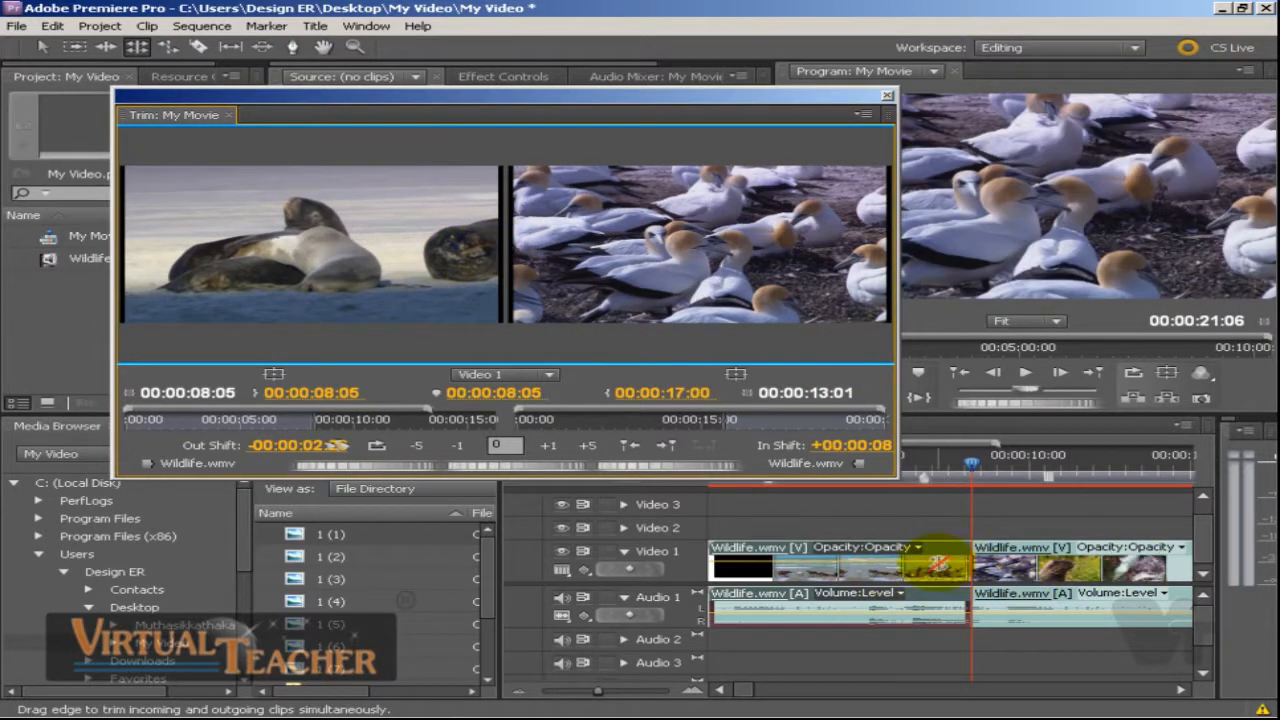
{"action": "left_click_drag", "start_coordinate": [469, 274], "coordinate": [481, 274]}
Extend the outgoing clip with ripple and rolling edits to an out point of 00:00:10:18, and close the Trim Monitor.
{"action": "left_click", "coordinate": [106, 46]}
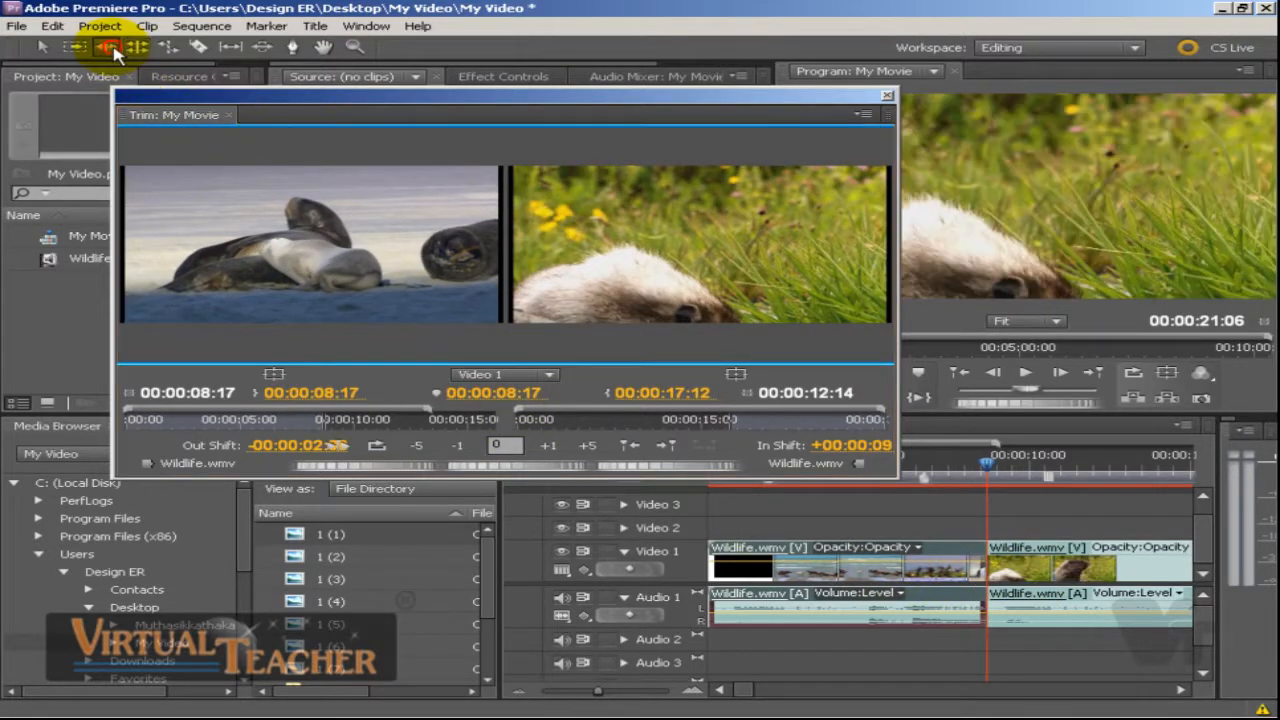
{"action": "left_click_drag", "start_coordinate": [335, 240], "coordinate": [377, 246]}
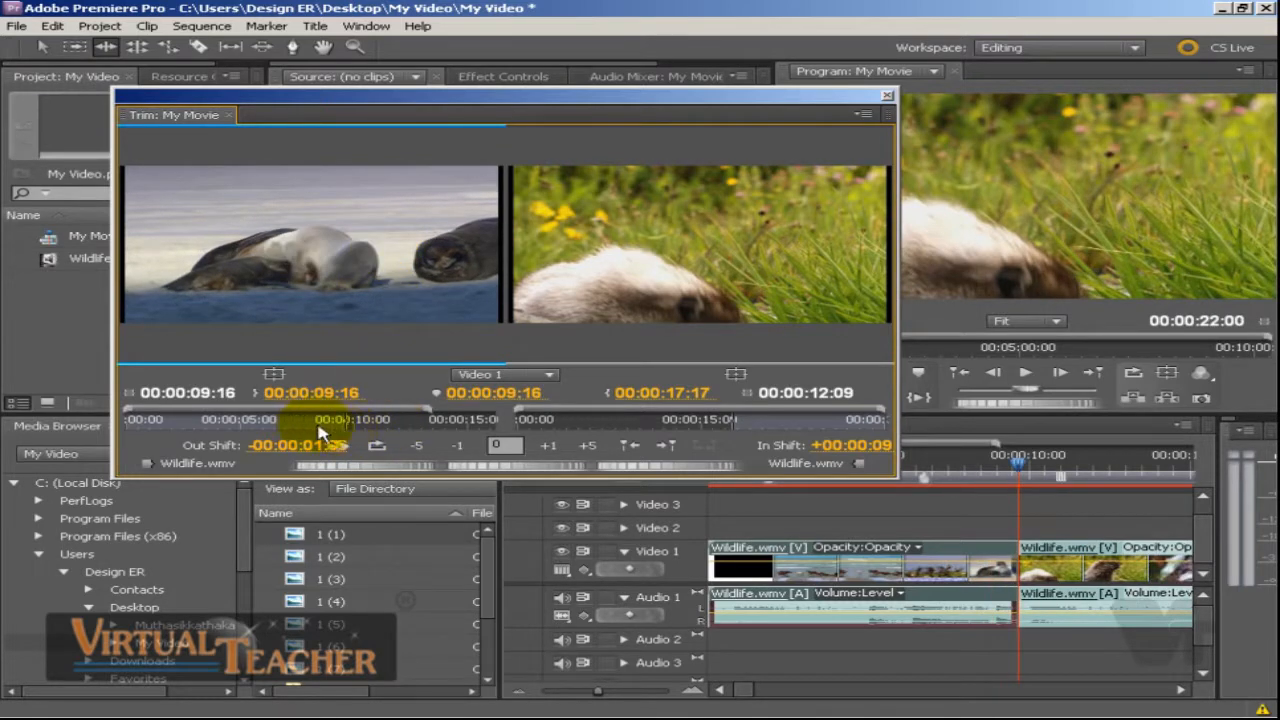
{"action": "left_click", "coordinate": [137, 47]}
{"action": "left_click_drag", "start_coordinate": [472, 240], "coordinate": [482, 242]}
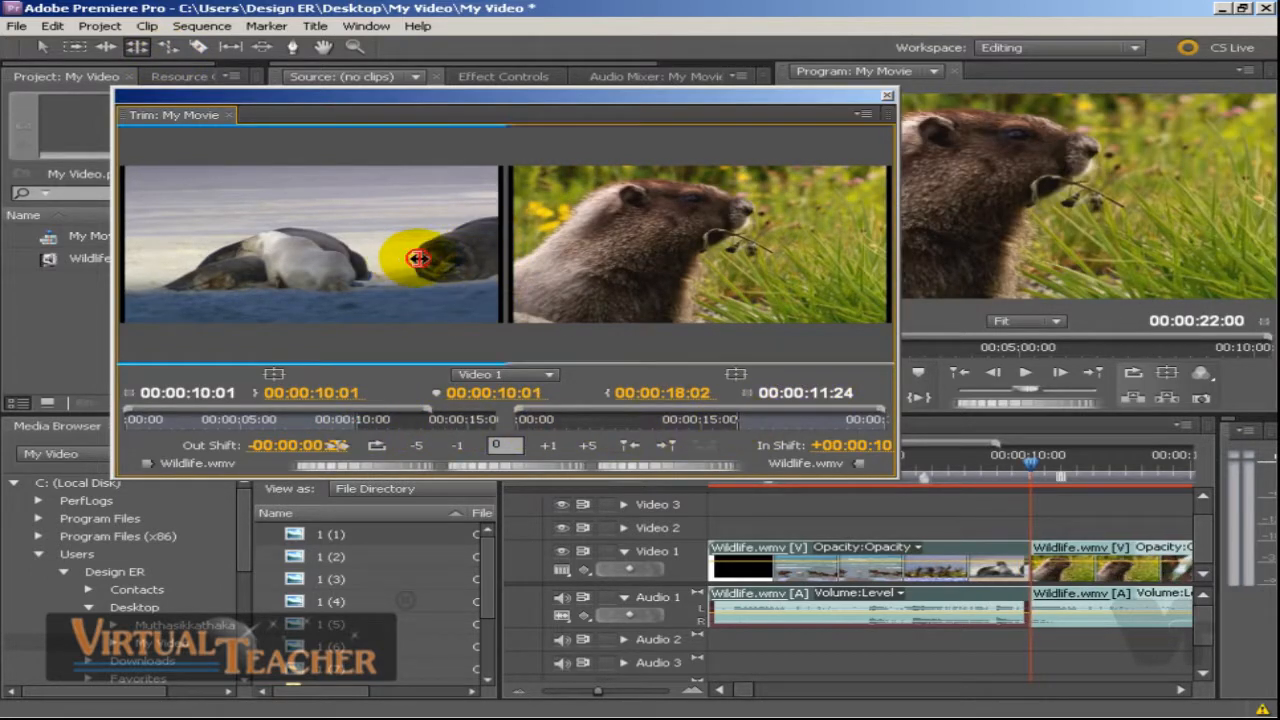
{"action": "left_click_drag", "start_coordinate": [429, 257], "coordinate": [500, 256]}
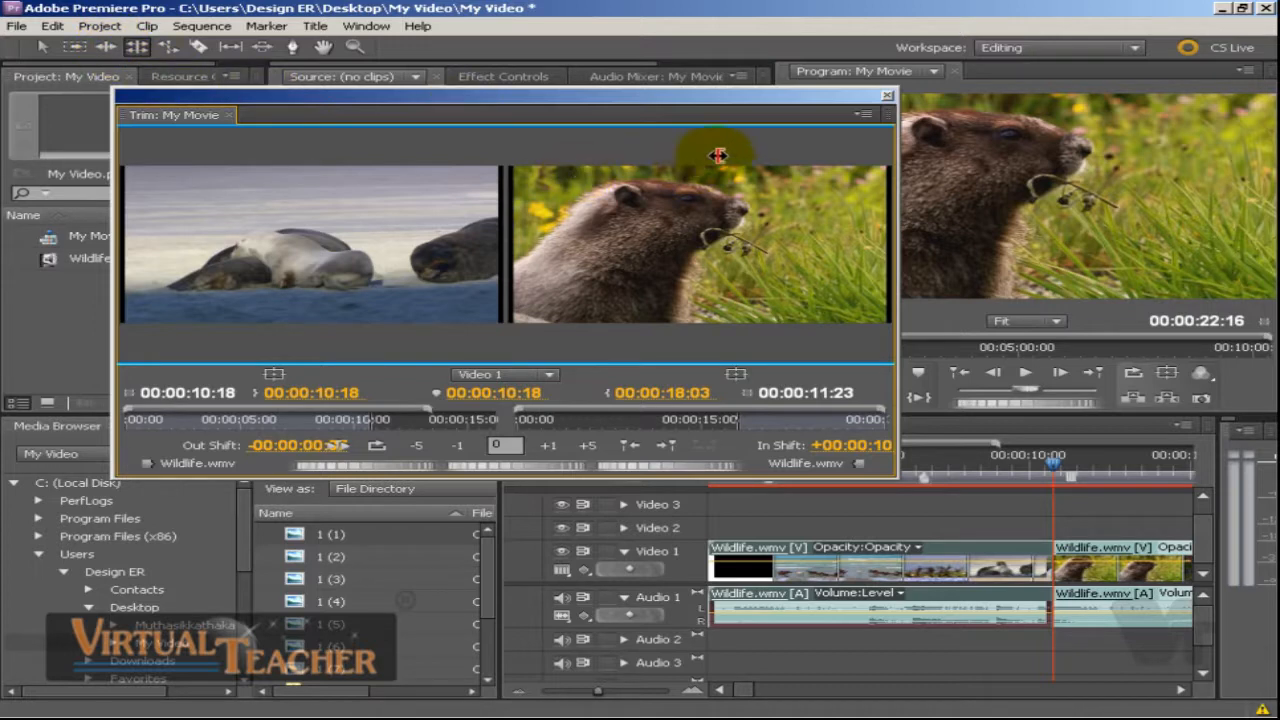
{"action": "left_click", "coordinate": [886, 95]}
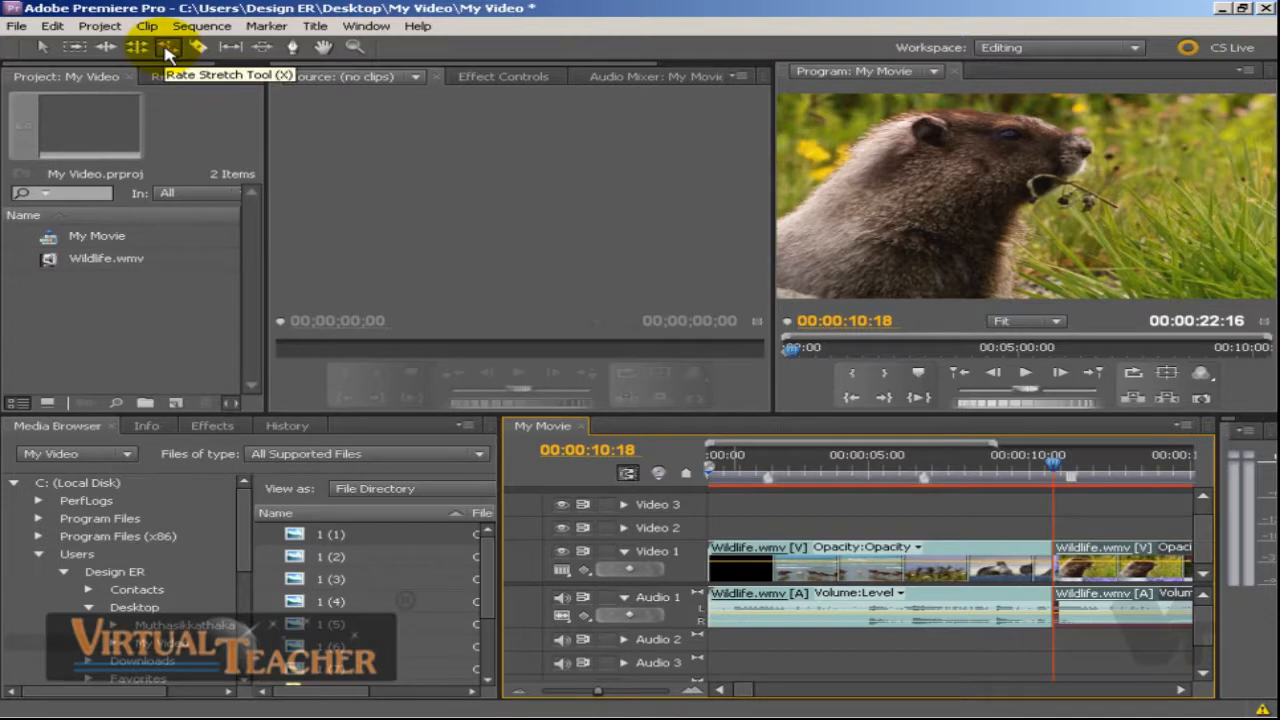
Rate-stretch the first Wildlife.wmv clip shorter to 128.22% speed and stretch it back to meet the following clip.
{"action": "left_click", "coordinate": [323, 120]}
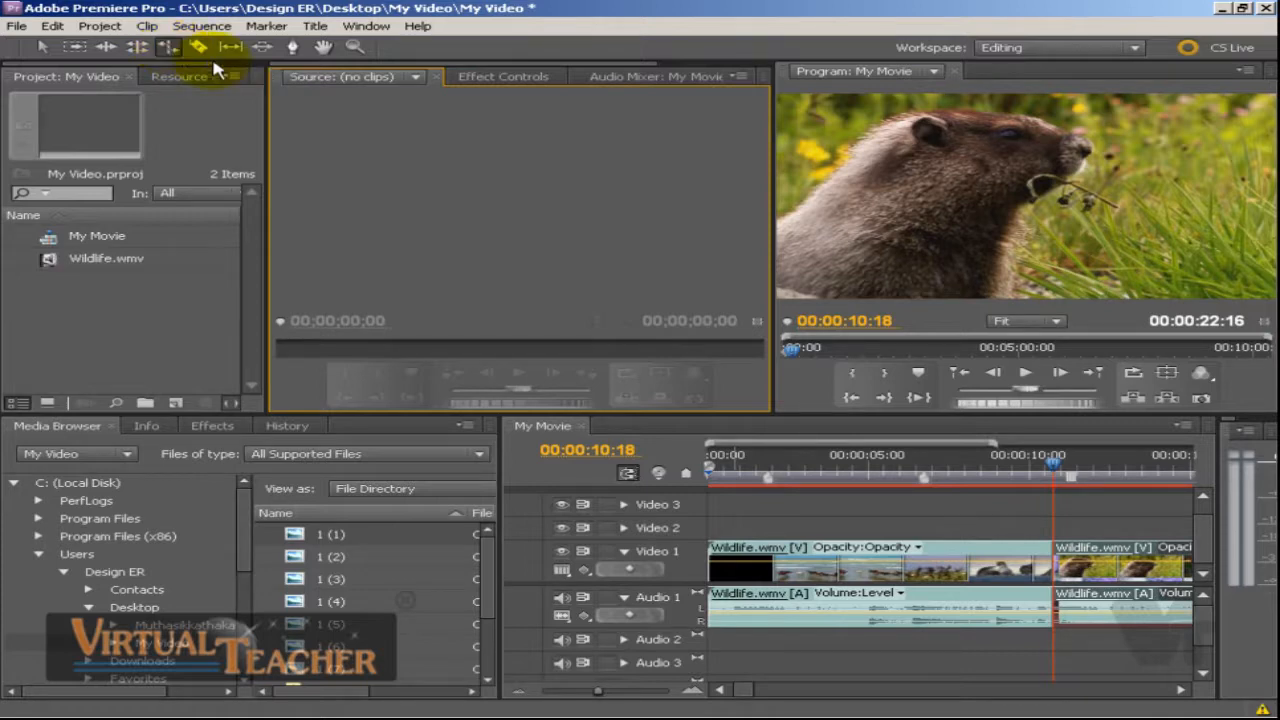
{"action": "left_click", "coordinate": [170, 48]}
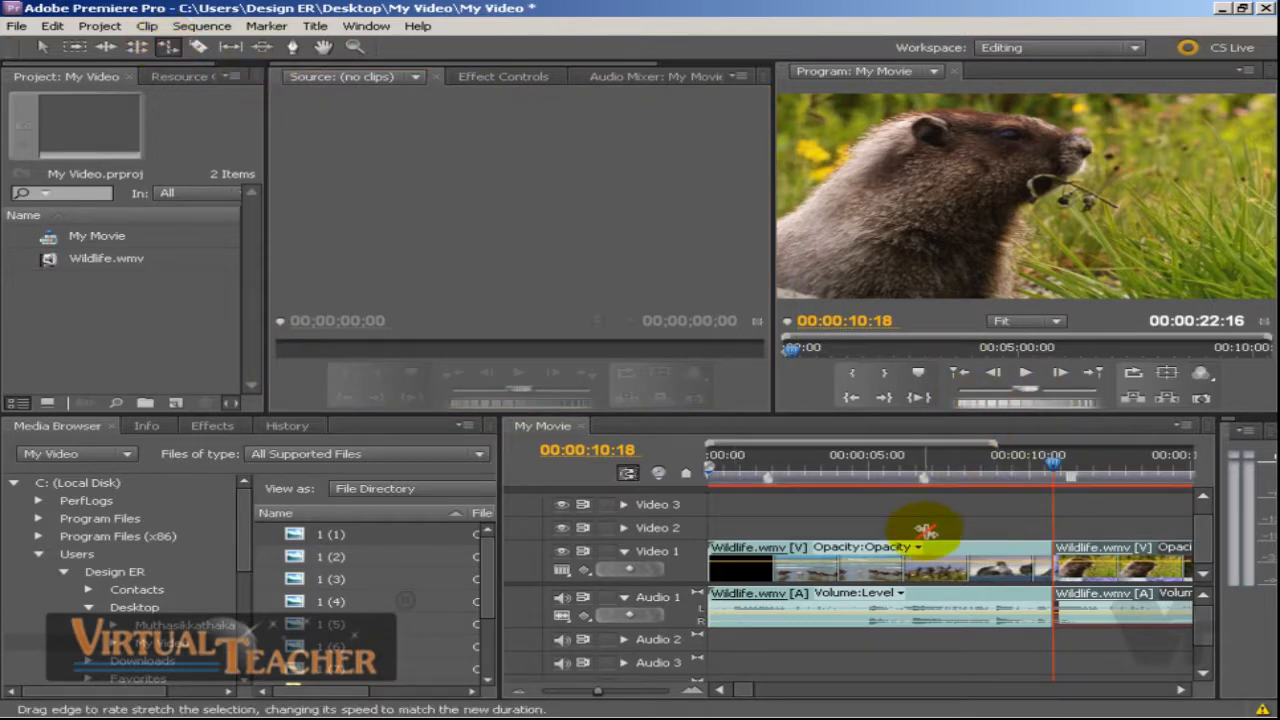
{"action": "left_click", "coordinate": [972, 550]}
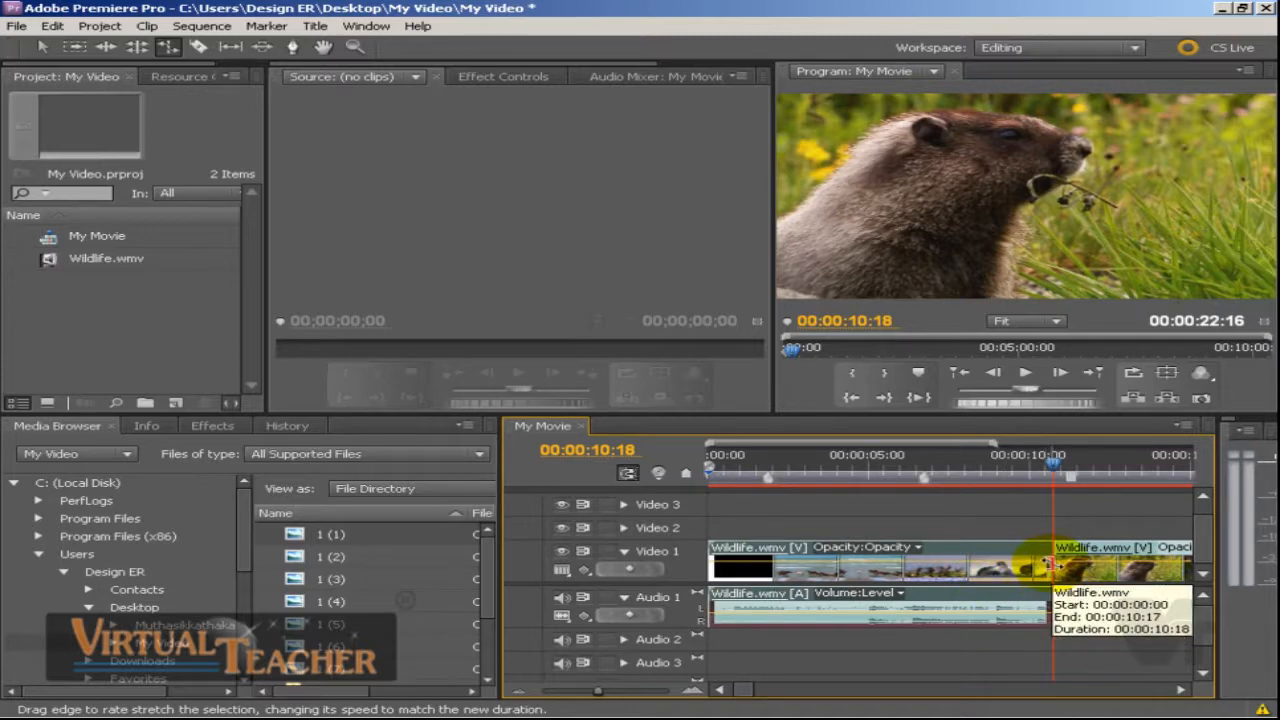
{"action": "left_click_drag", "start_coordinate": [1047, 564], "coordinate": [973, 563]}
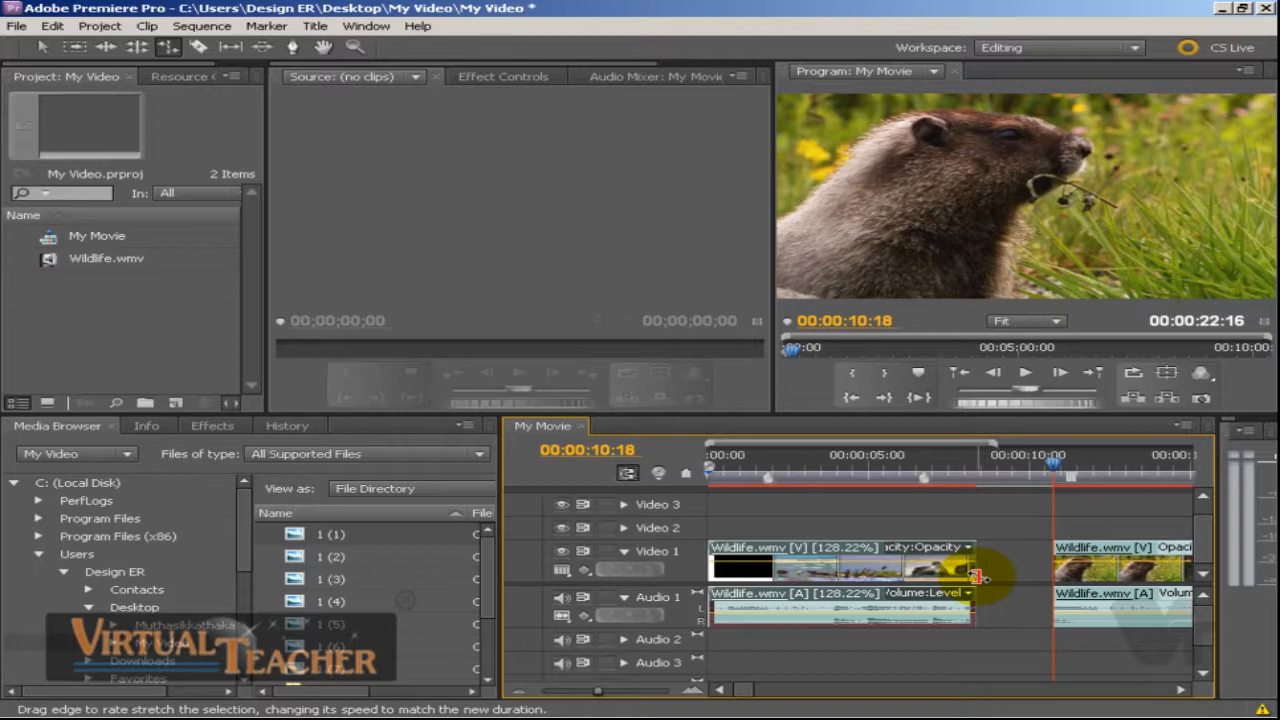
{"action": "left_click_drag", "start_coordinate": [978, 576], "coordinate": [1050, 578]}
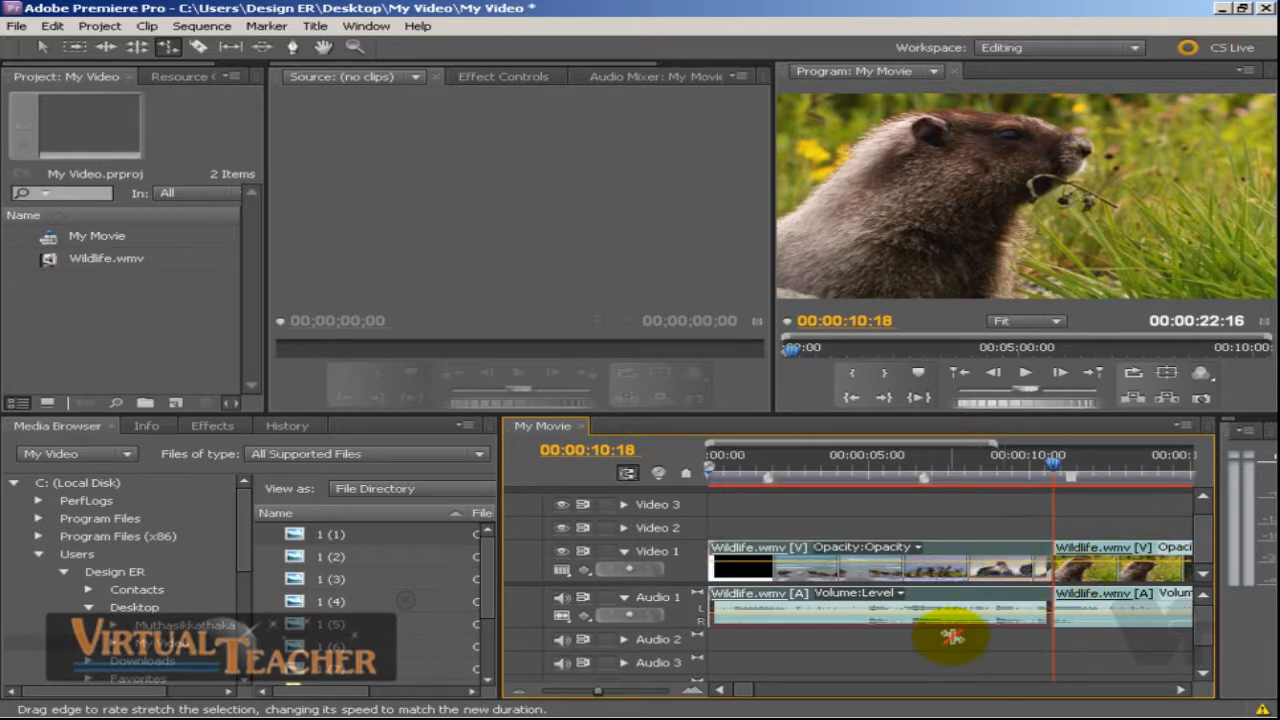
Rate-stretch the end of the last Video 1 clip out to 00:00:31:20 and pull it partly back in.
{"action": "left_click_drag", "start_coordinate": [738, 690], "coordinate": [749, 687]}
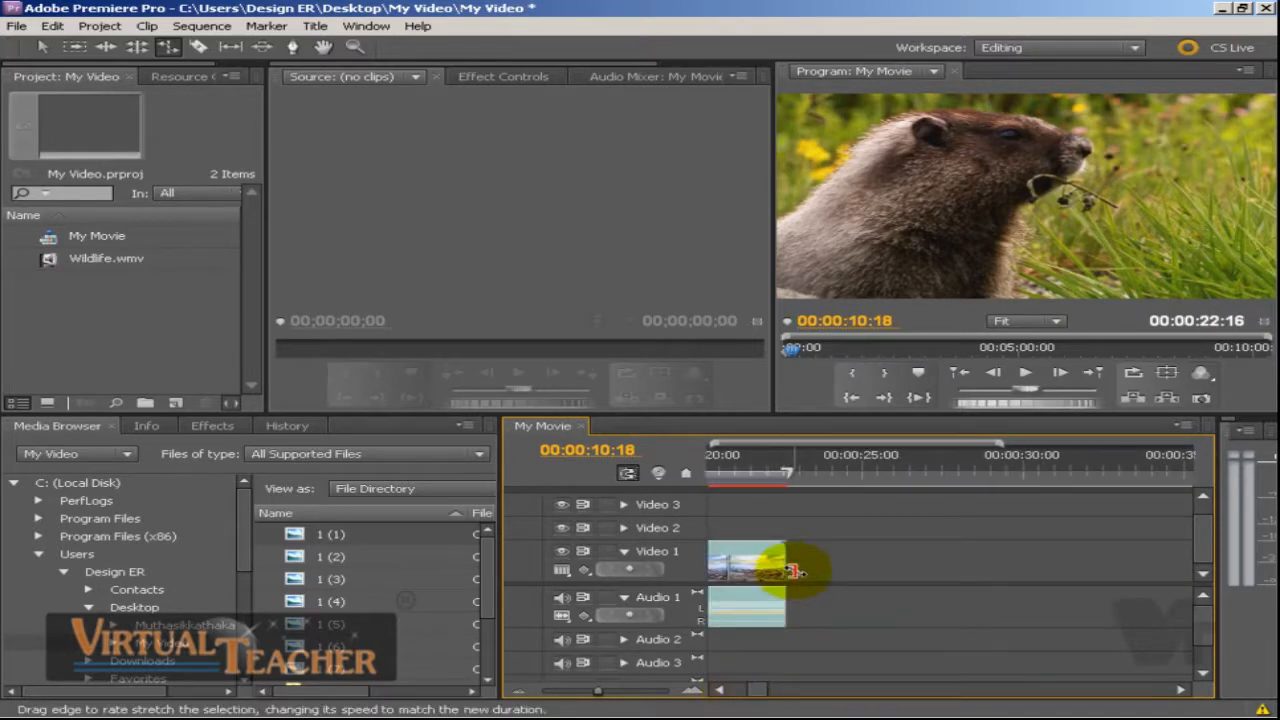
{"action": "left_click_drag", "start_coordinate": [785, 562], "coordinate": [1082, 562]}
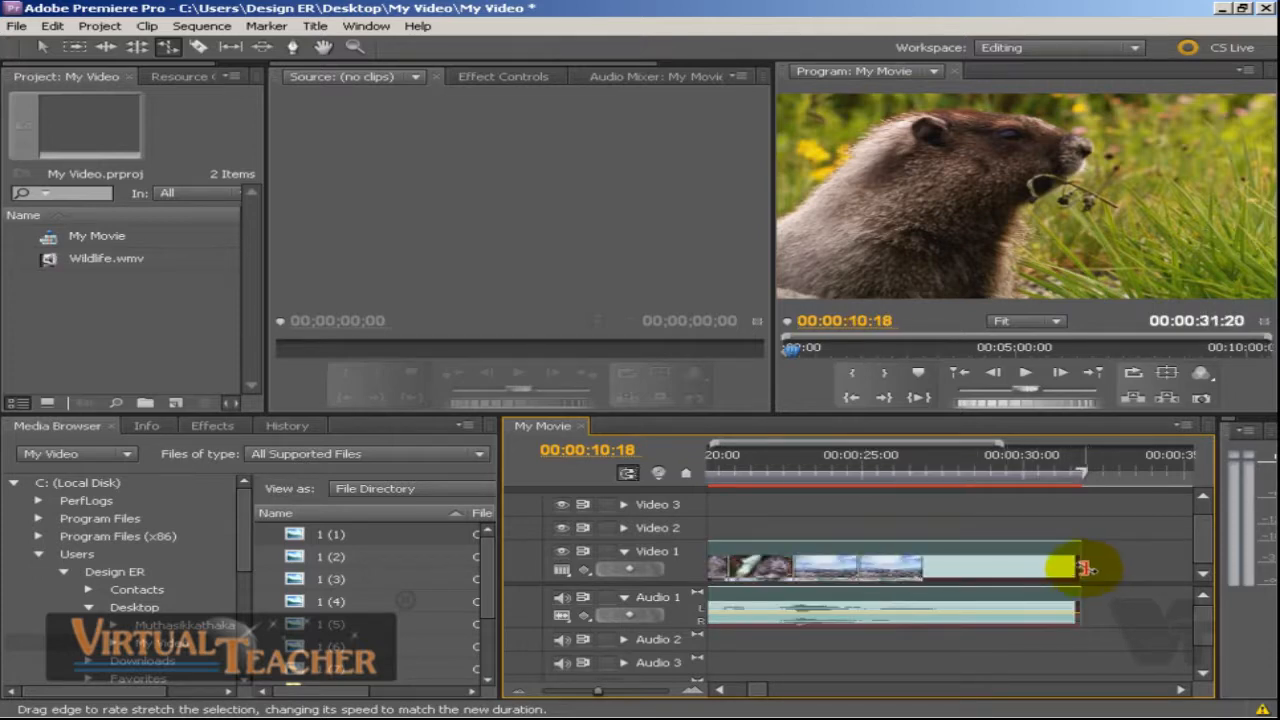
{"action": "left_click_drag", "start_coordinate": [1078, 565], "coordinate": [1010, 571]}
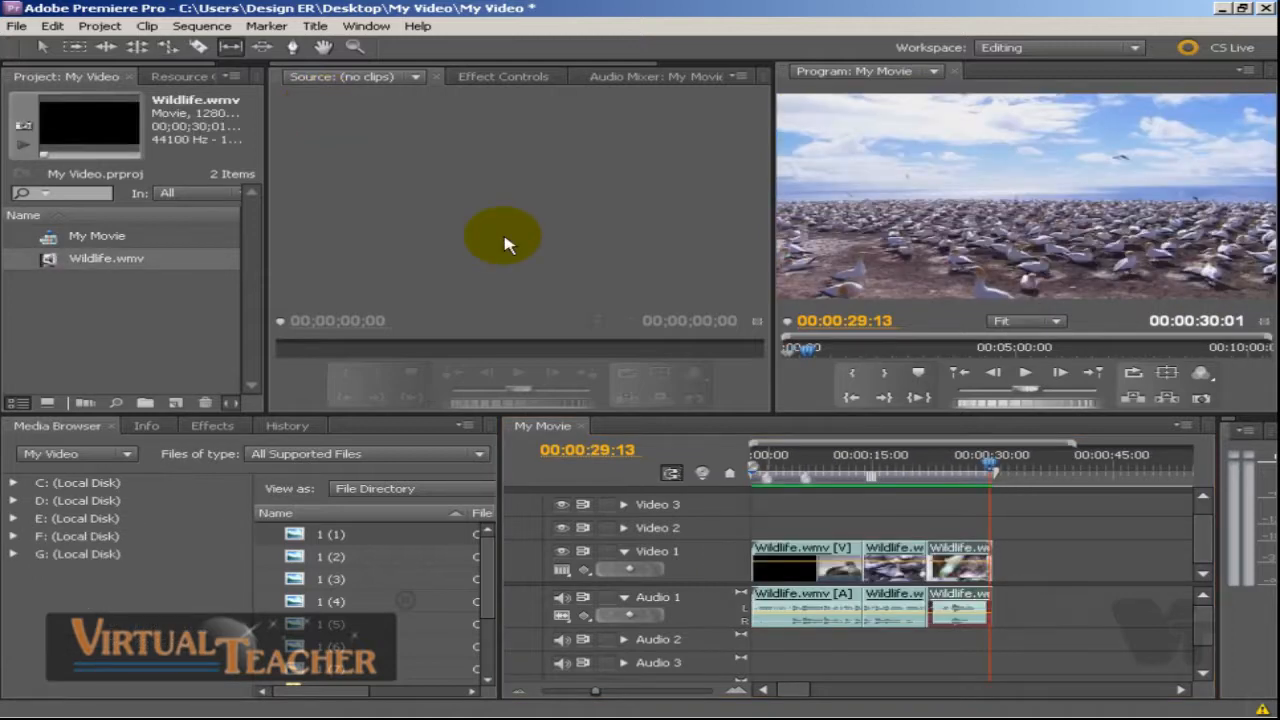
Slip the content of the middle Wildlife.wmv clip on Video 1 back and forth, ending at an offset of +00:00:02:00.
{"action": "left_click", "coordinate": [231, 47]}
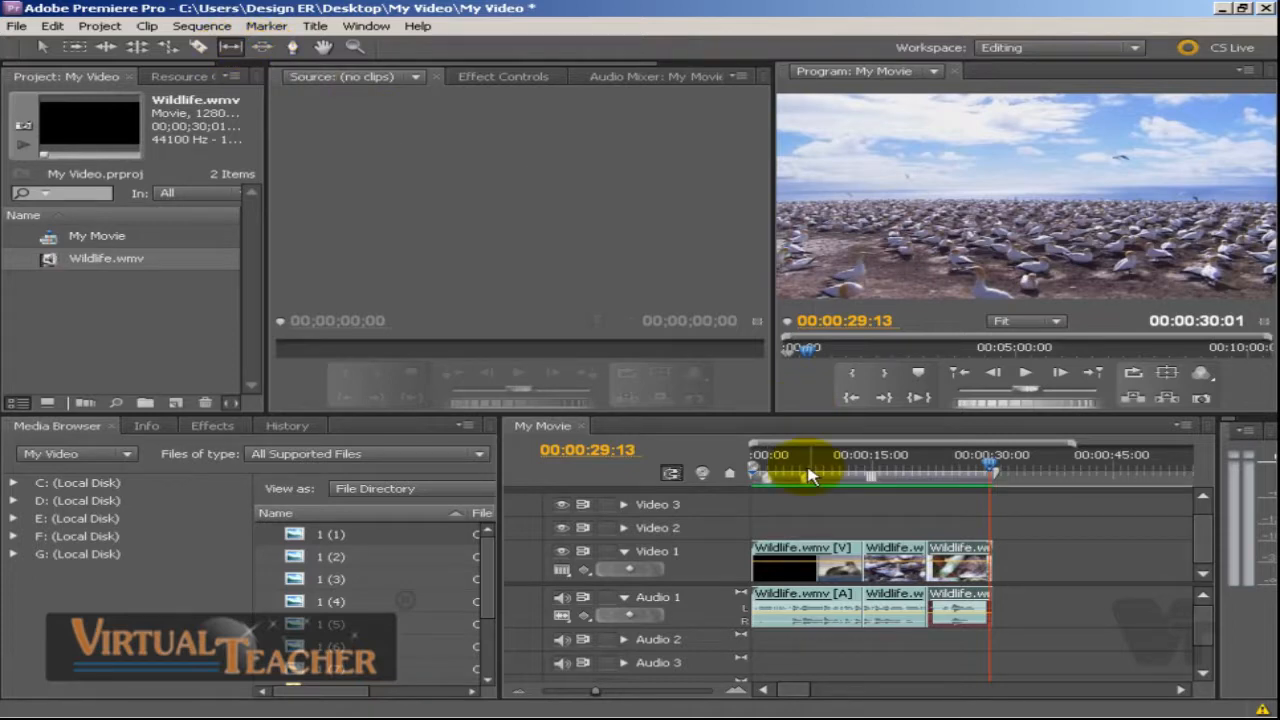
{"action": "left_click", "coordinate": [829, 561]}
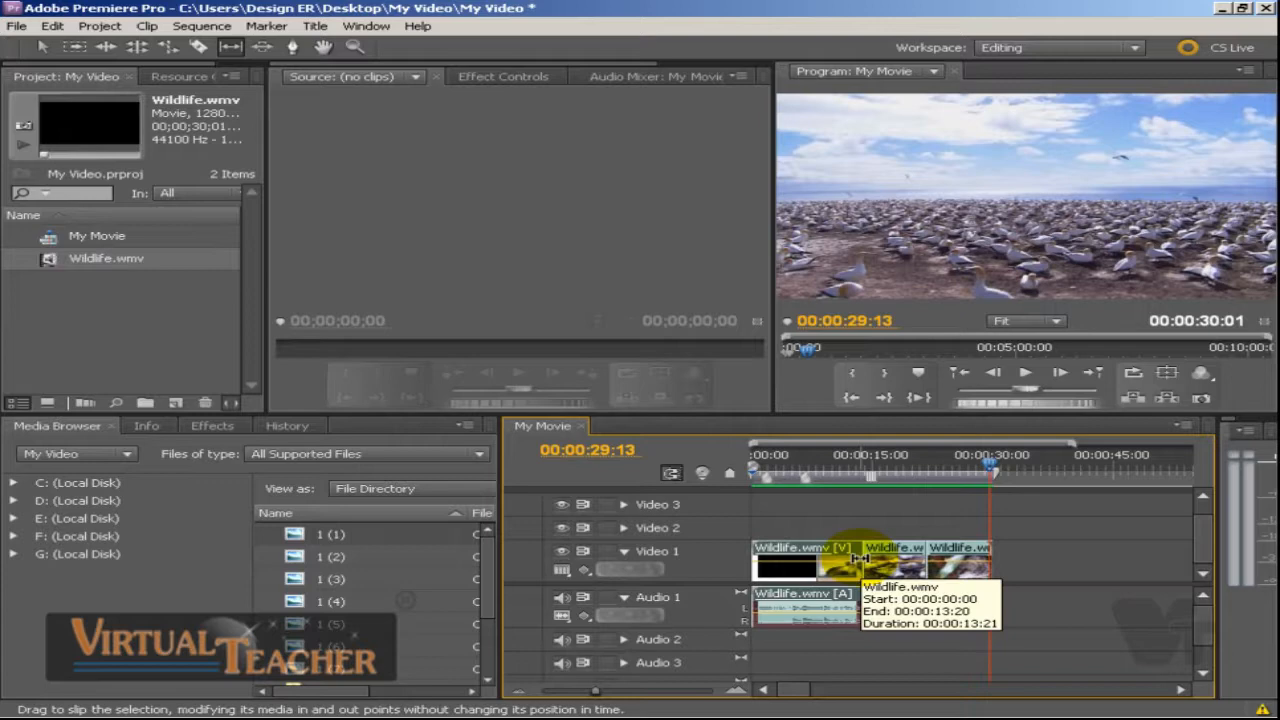
{"action": "left_click", "coordinate": [233, 49]}
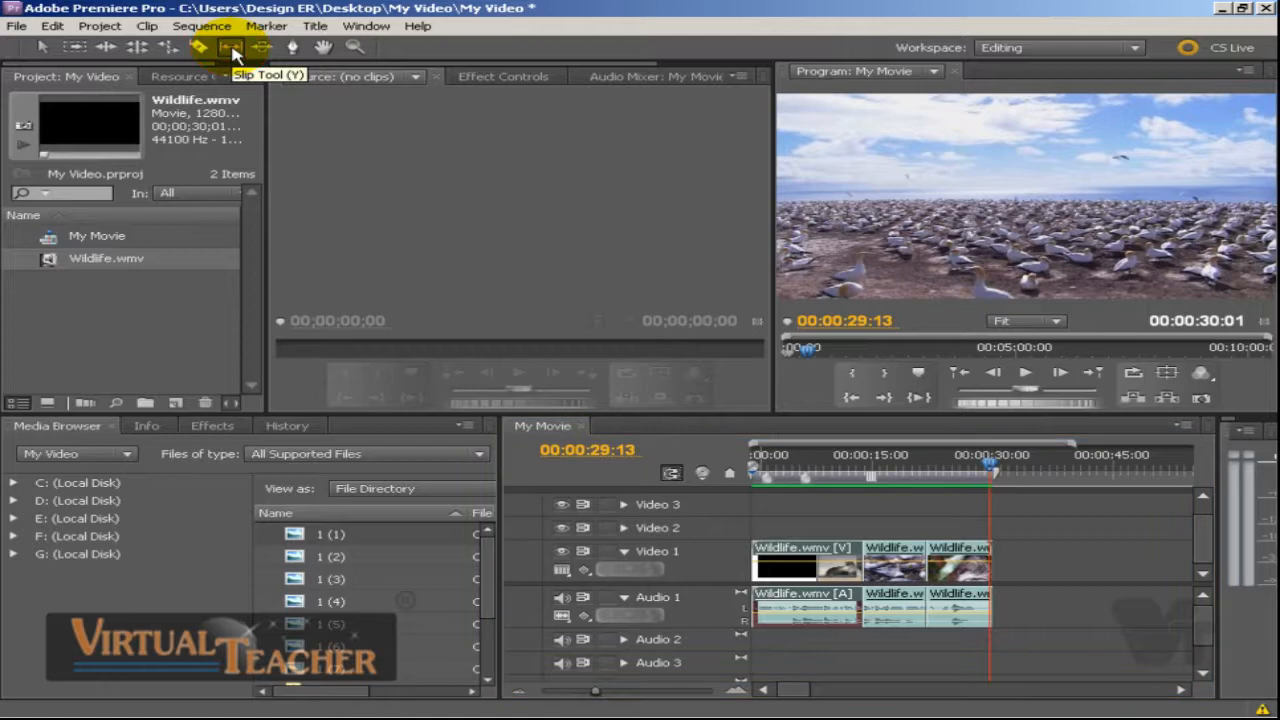
{"action": "left_click", "coordinate": [801, 564]}
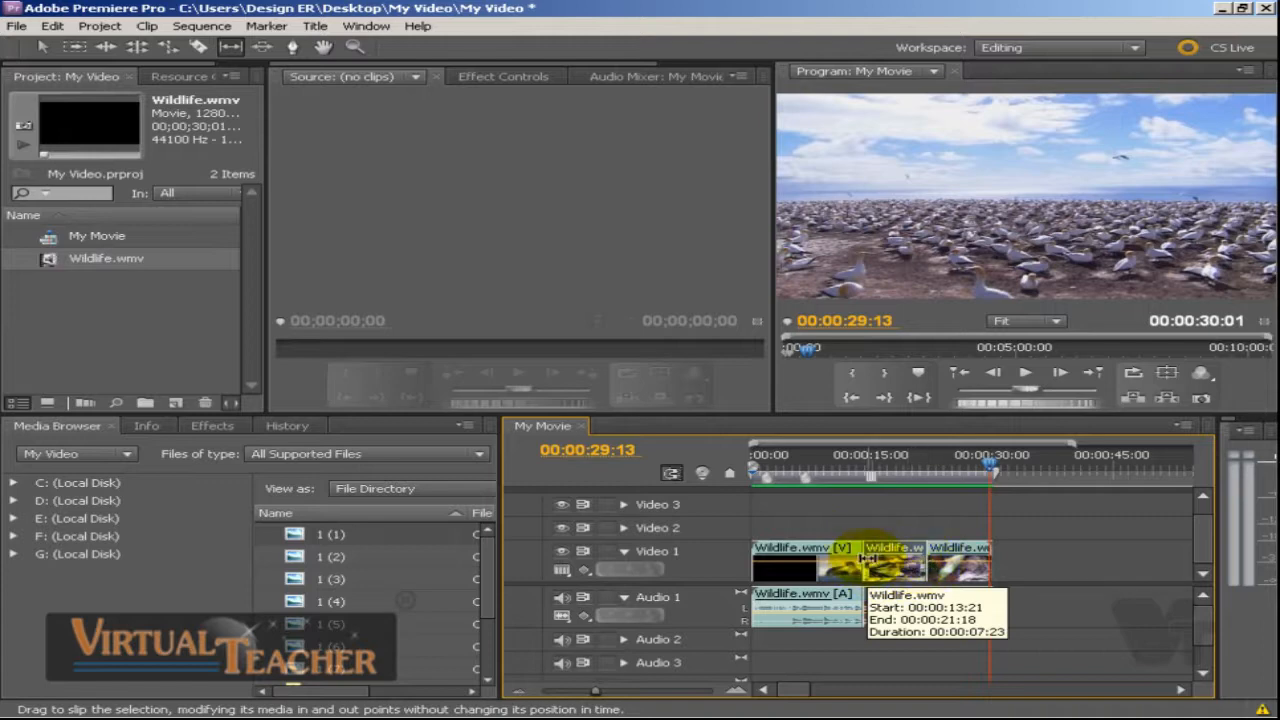
{"action": "left_click", "coordinate": [866, 565]}
{"action": "left_click_drag", "start_coordinate": [866, 560], "coordinate": [874, 560]}
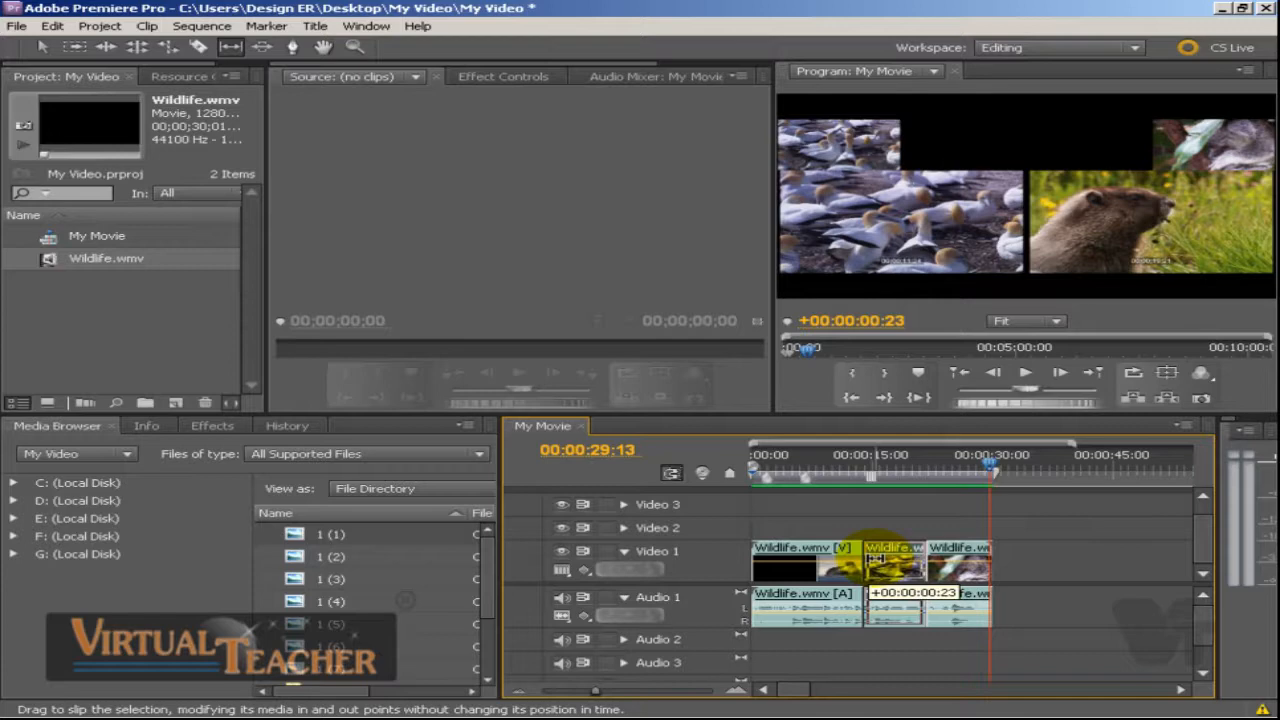
{"action": "left_click_drag", "start_coordinate": [873, 558], "coordinate": [856, 557]}
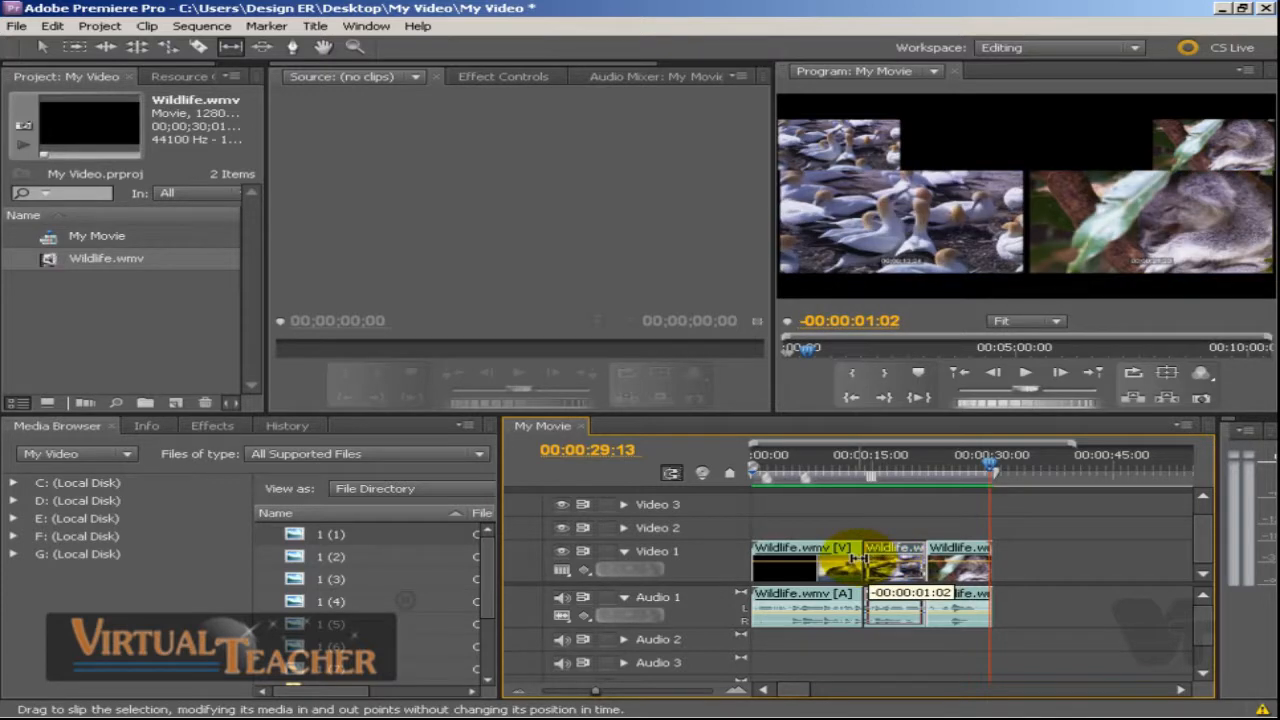
{"action": "left_click_drag", "start_coordinate": [856, 557], "coordinate": [883, 560]}
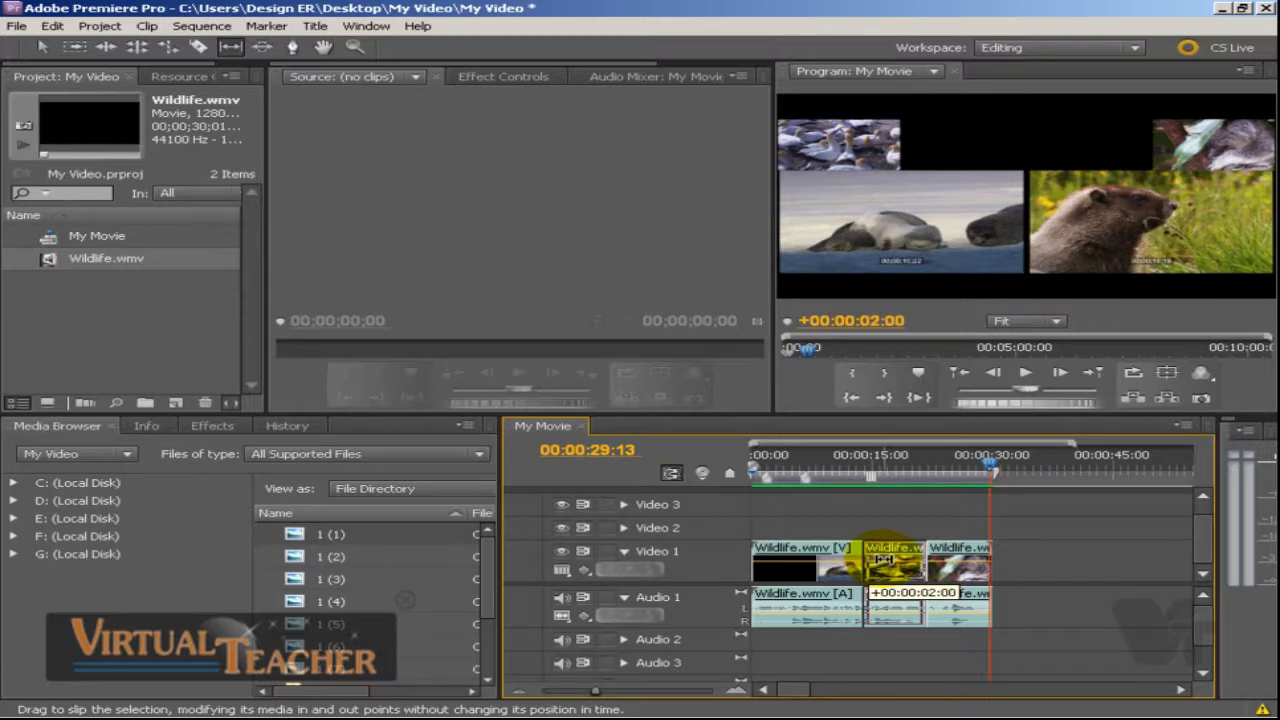
{"action": "left_click_drag", "start_coordinate": [883, 557], "coordinate": [883, 557]}
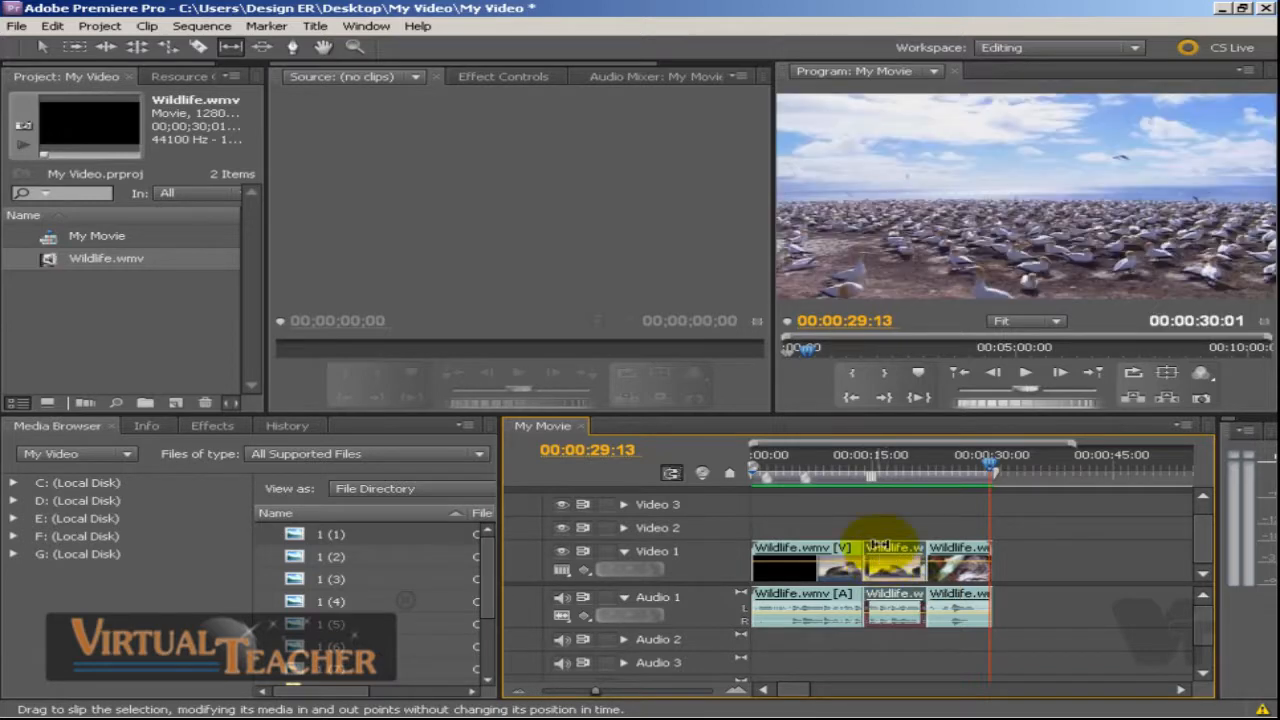
Move the playhead to 00:00:16:19 and slide the middle Wildlife.wmv clip back and forth, leaving its start at 00:00:16:19.
{"action": "left_click_drag", "start_coordinate": [993, 468], "coordinate": [893, 473]}
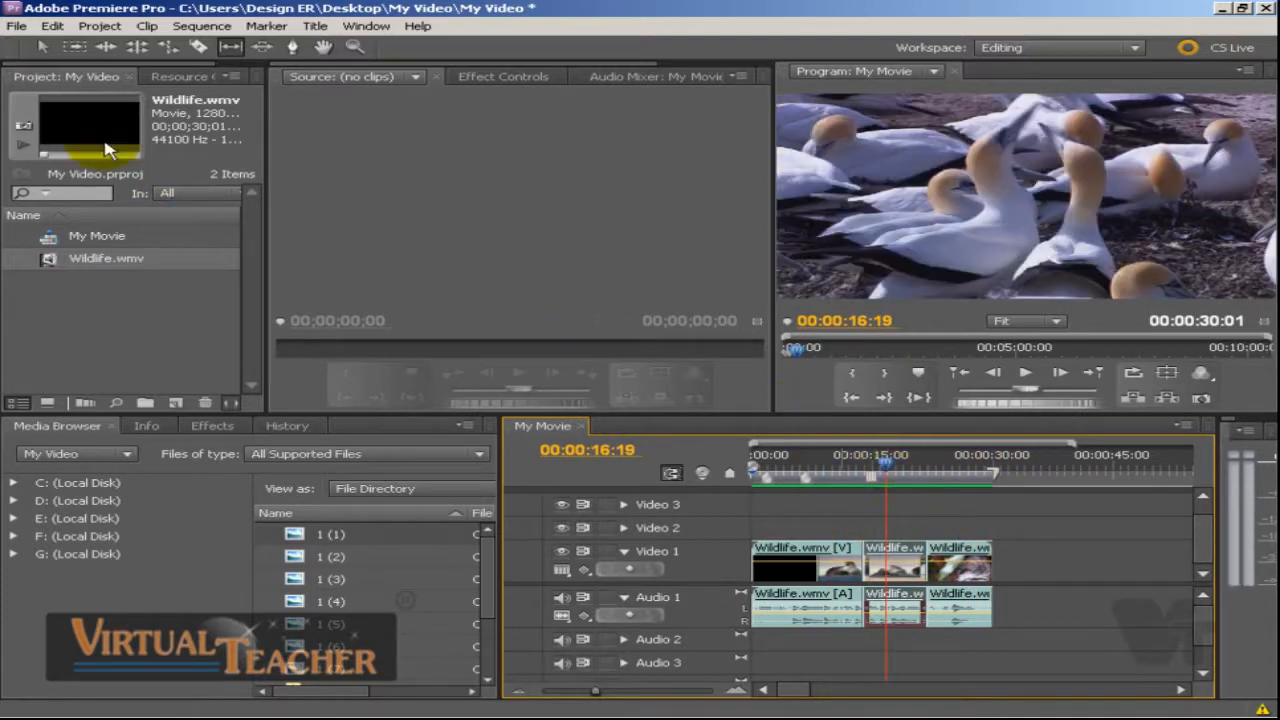
{"action": "left_click", "coordinate": [262, 47]}
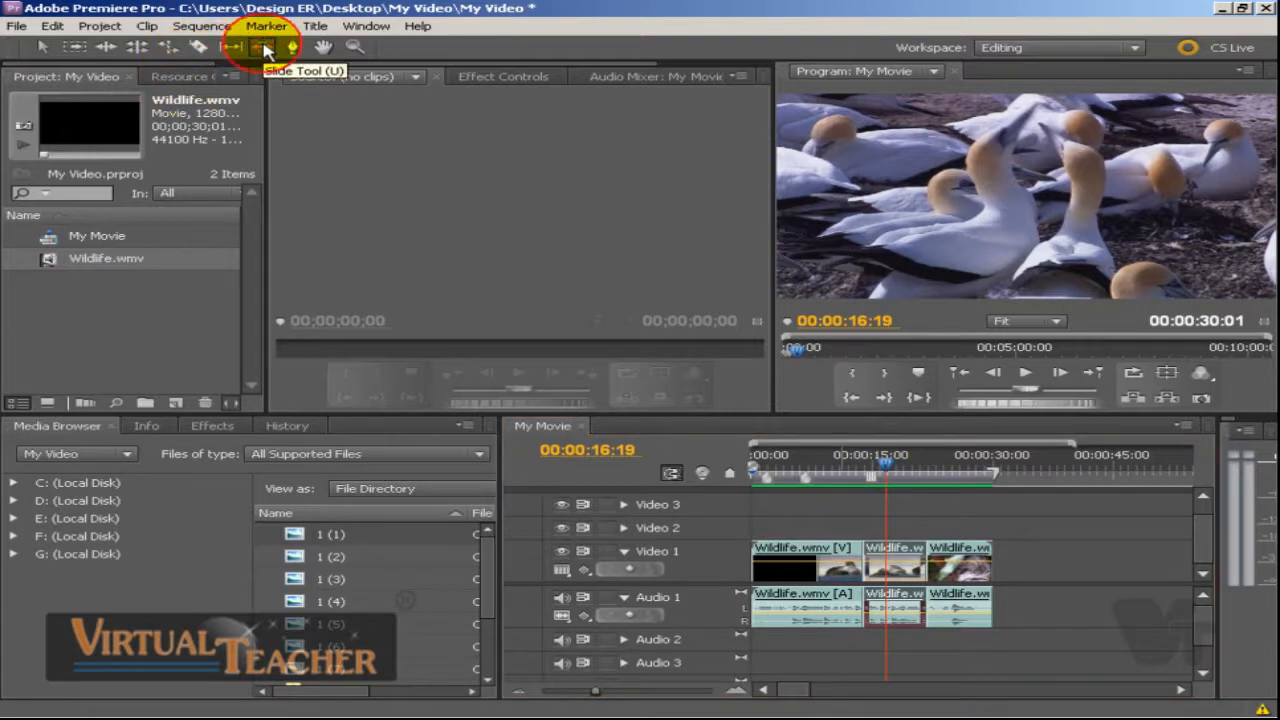
{"action": "left_click", "coordinate": [915, 567]}
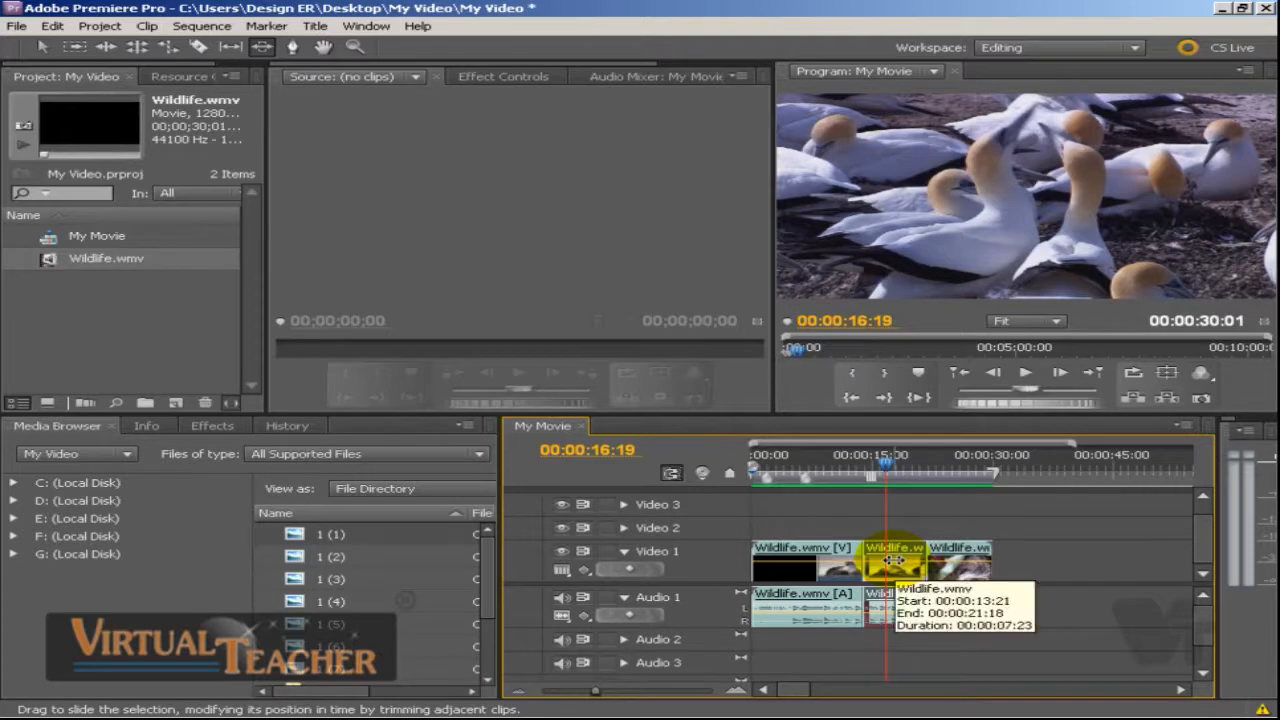
{"action": "left_click_drag", "start_coordinate": [894, 561], "coordinate": [925, 566]}
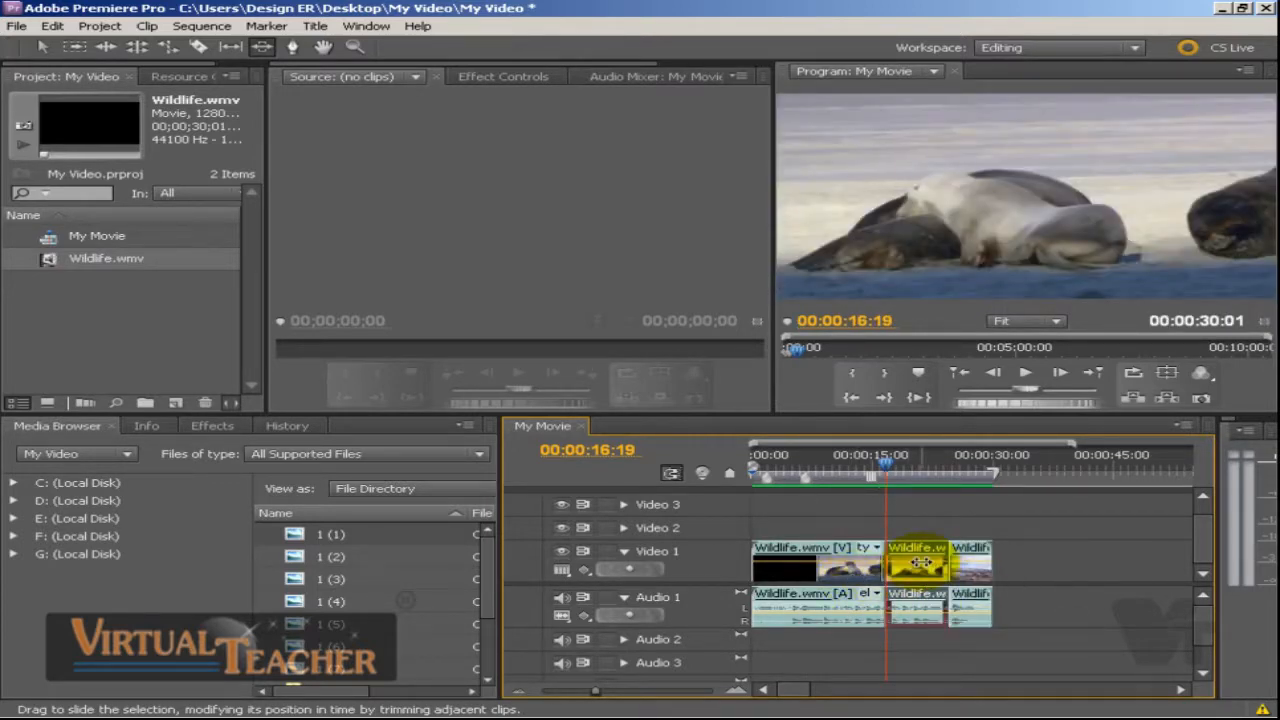
{"action": "left_click_drag", "start_coordinate": [920, 569], "coordinate": [892, 563]}
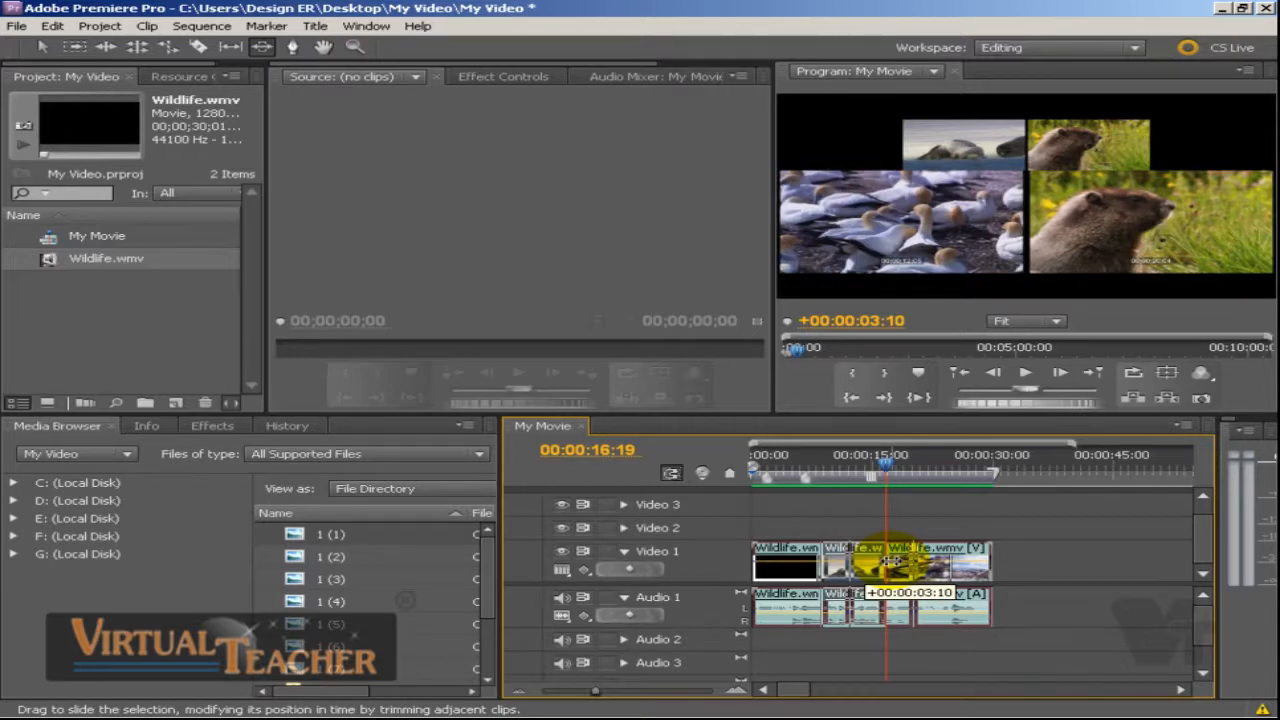
{"action": "left_click_drag", "start_coordinate": [892, 563], "coordinate": [891, 563]}
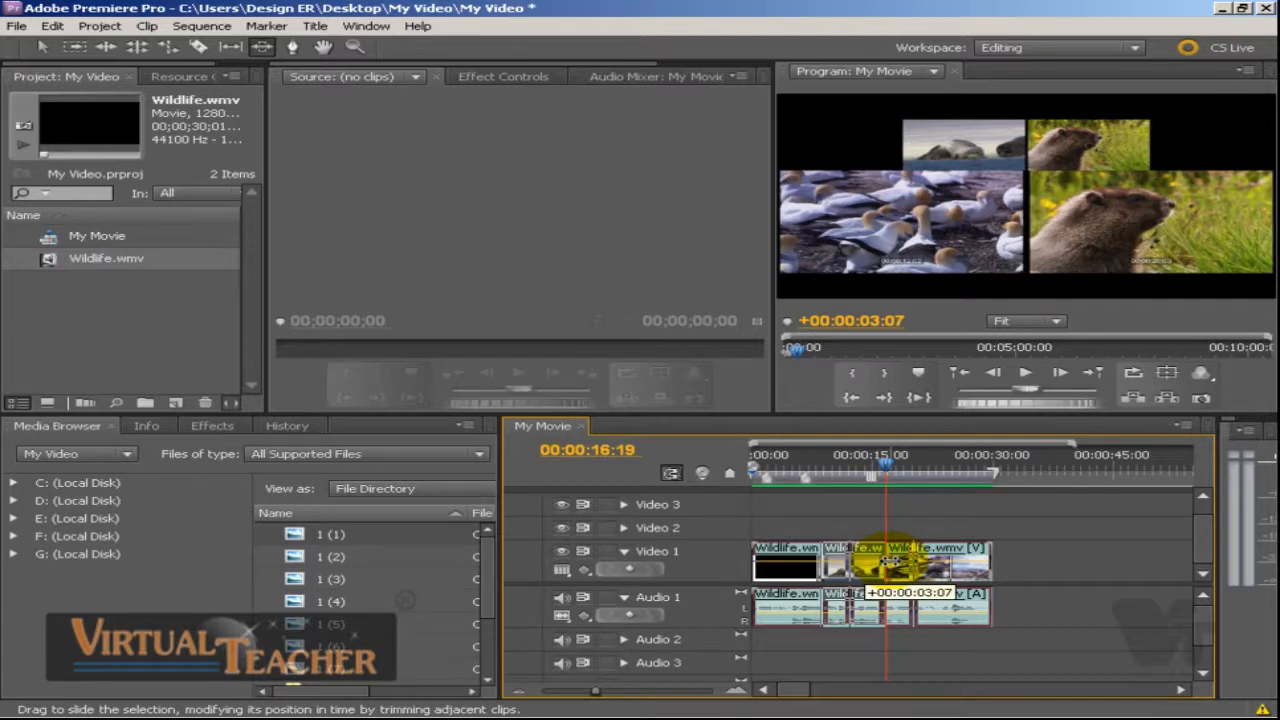
{"action": "left_click_drag", "start_coordinate": [891, 563], "coordinate": [917, 563]}
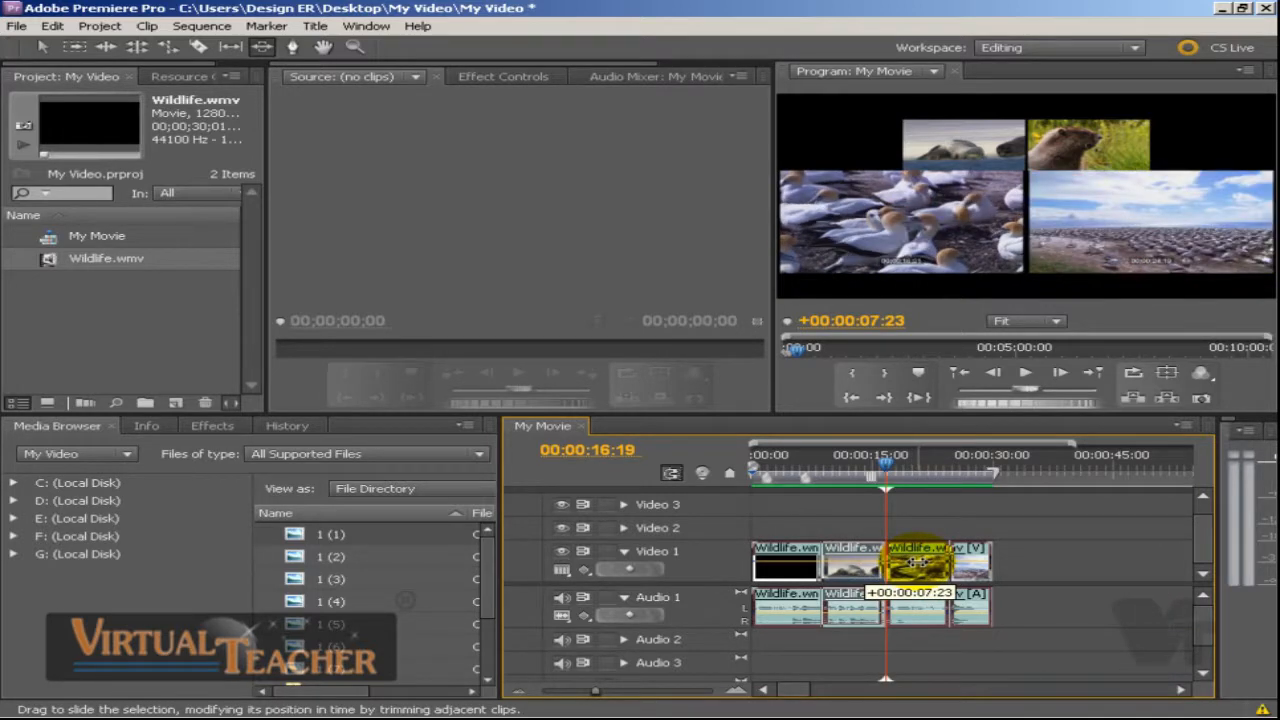
{"action": "left_click_drag", "start_coordinate": [917, 563], "coordinate": [917, 563]}
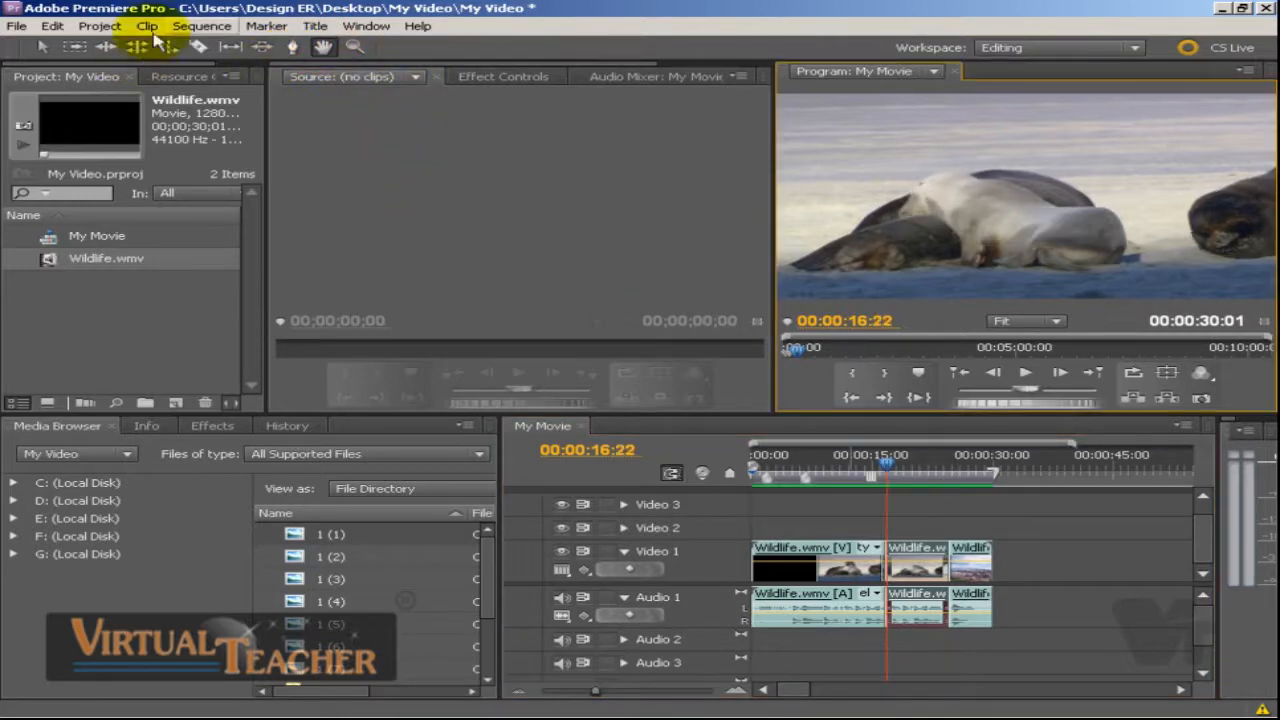
Zoom in closely on the My Movie timeline around the playhead and pan with the Hand tool to about 00:00:18:00.
{"action": "left_click", "coordinate": [323, 47]}
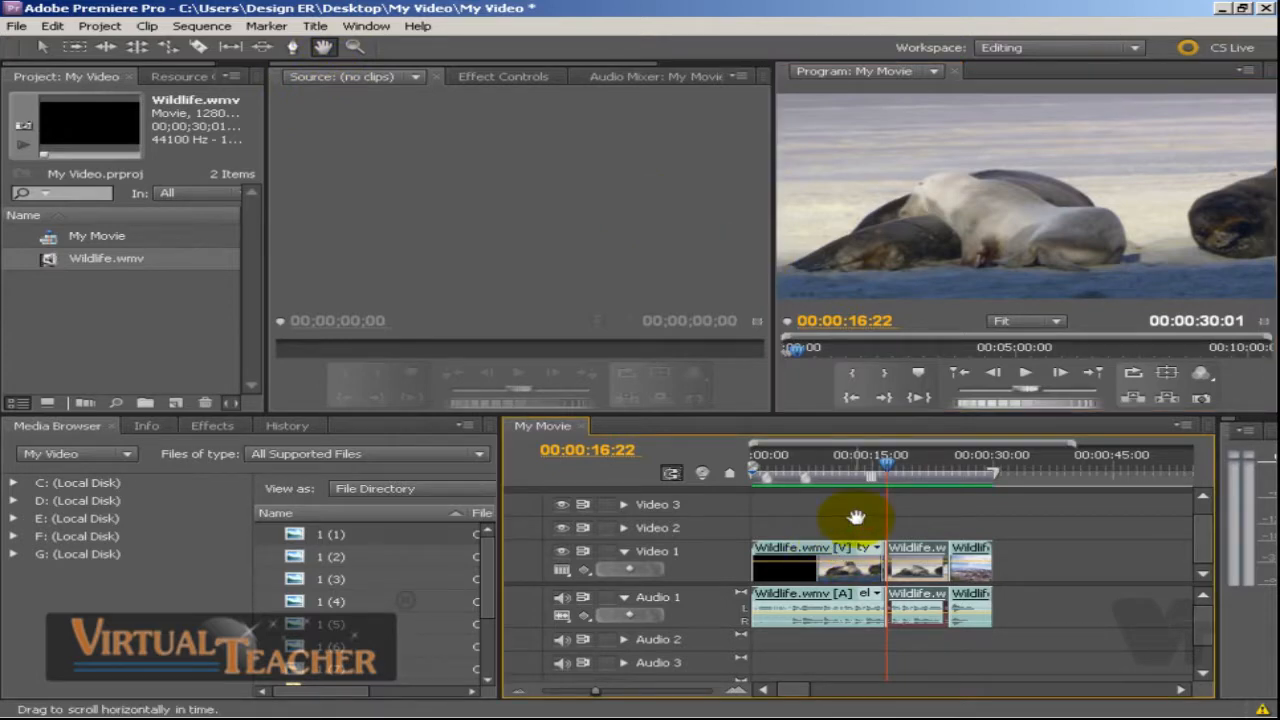
{"action": "left_click_drag", "start_coordinate": [929, 543], "coordinate": [1068, 556]}
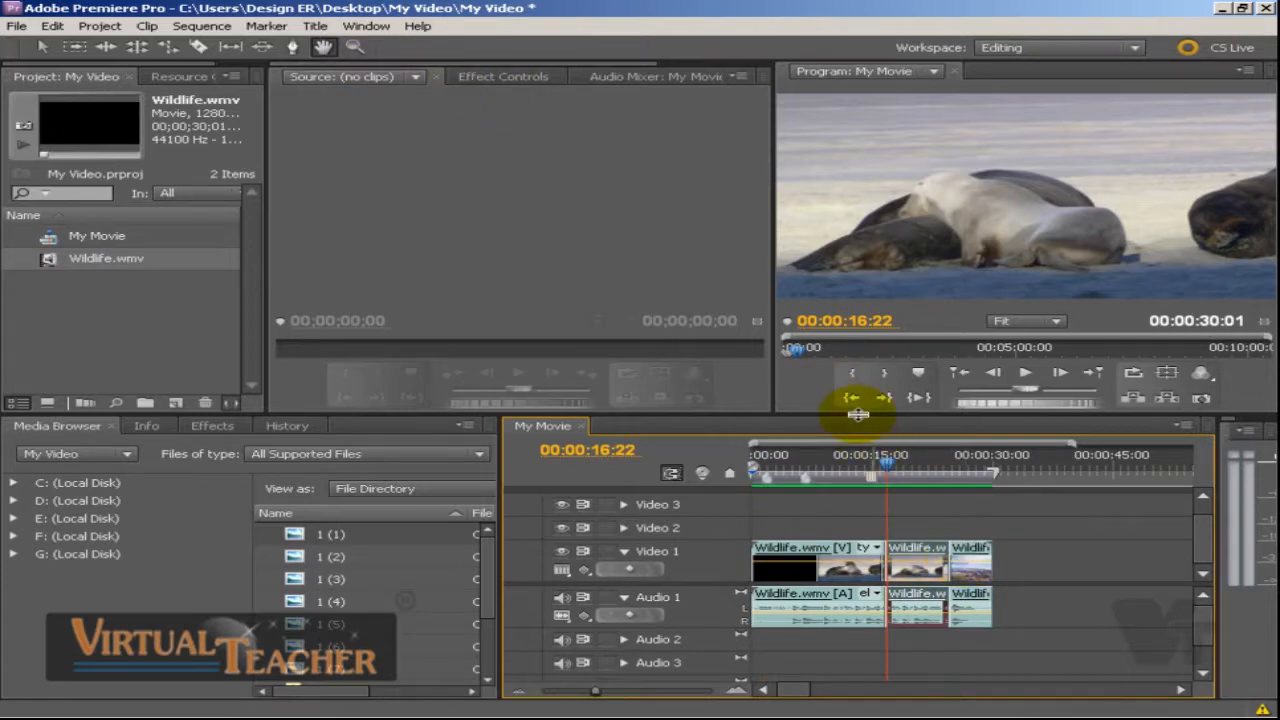
{"action": "key", "text": "equal"}
{"action": "key", "text": "equal"}
{"action": "key", "text": "equal"}
{"action": "key", "text": "equal"}
{"action": "key", "text": "equal"}
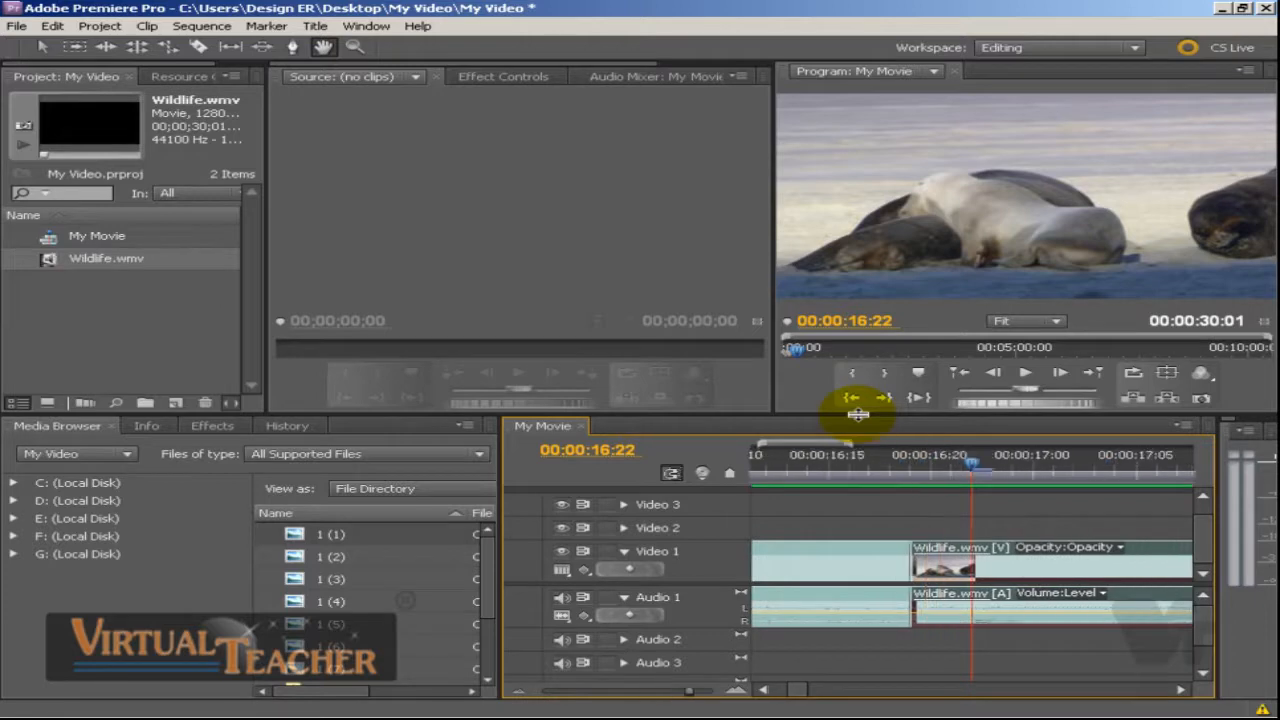
{"action": "key", "text": "equal"}
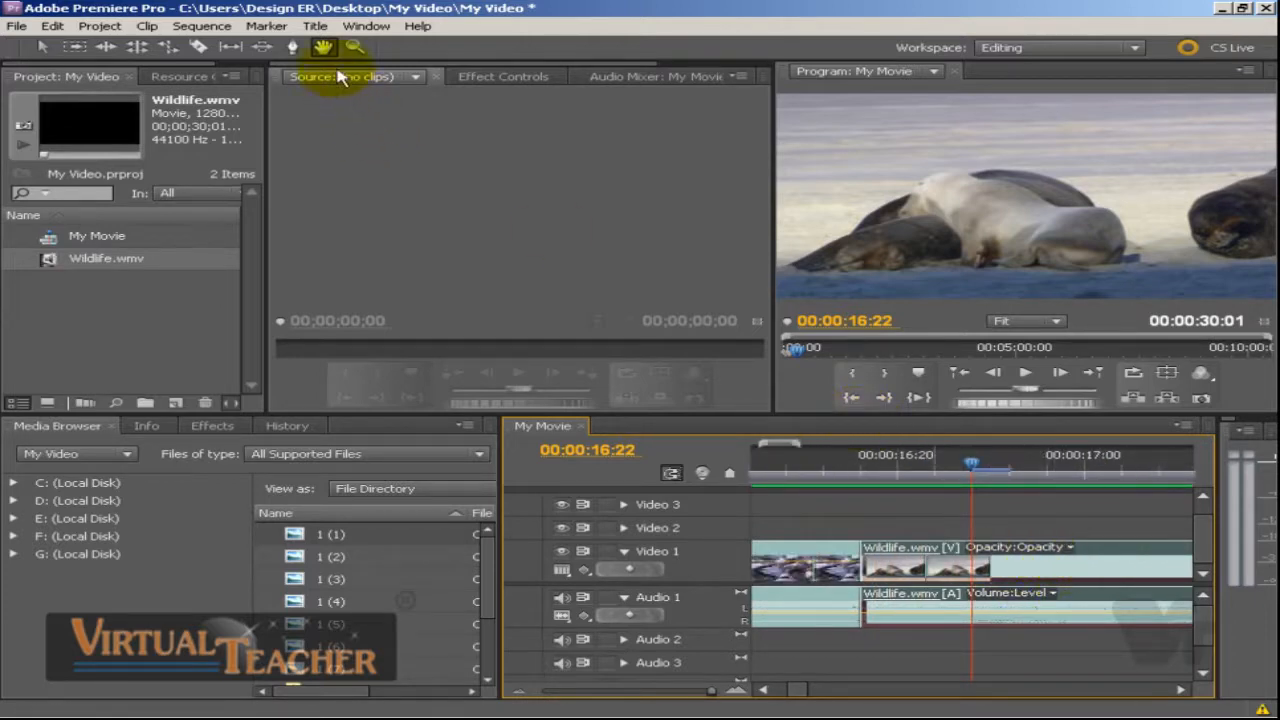
{"action": "left_click_drag", "start_coordinate": [1062, 566], "coordinate": [796, 562]}
{"action": "left_click_drag", "start_coordinate": [1150, 560], "coordinate": [770, 563]}
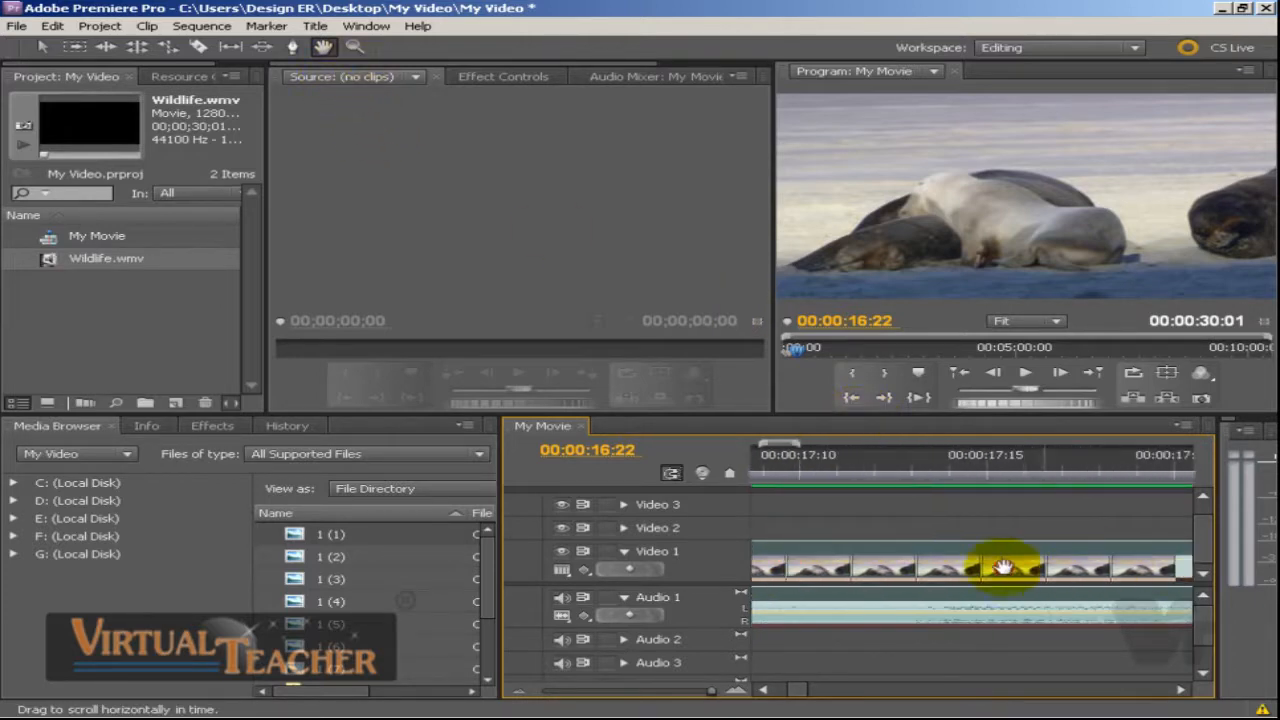
{"action": "left_click_drag", "start_coordinate": [1004, 567], "coordinate": [770, 568]}
{"action": "left_click_drag", "start_coordinate": [1145, 569], "coordinate": [917, 571]}
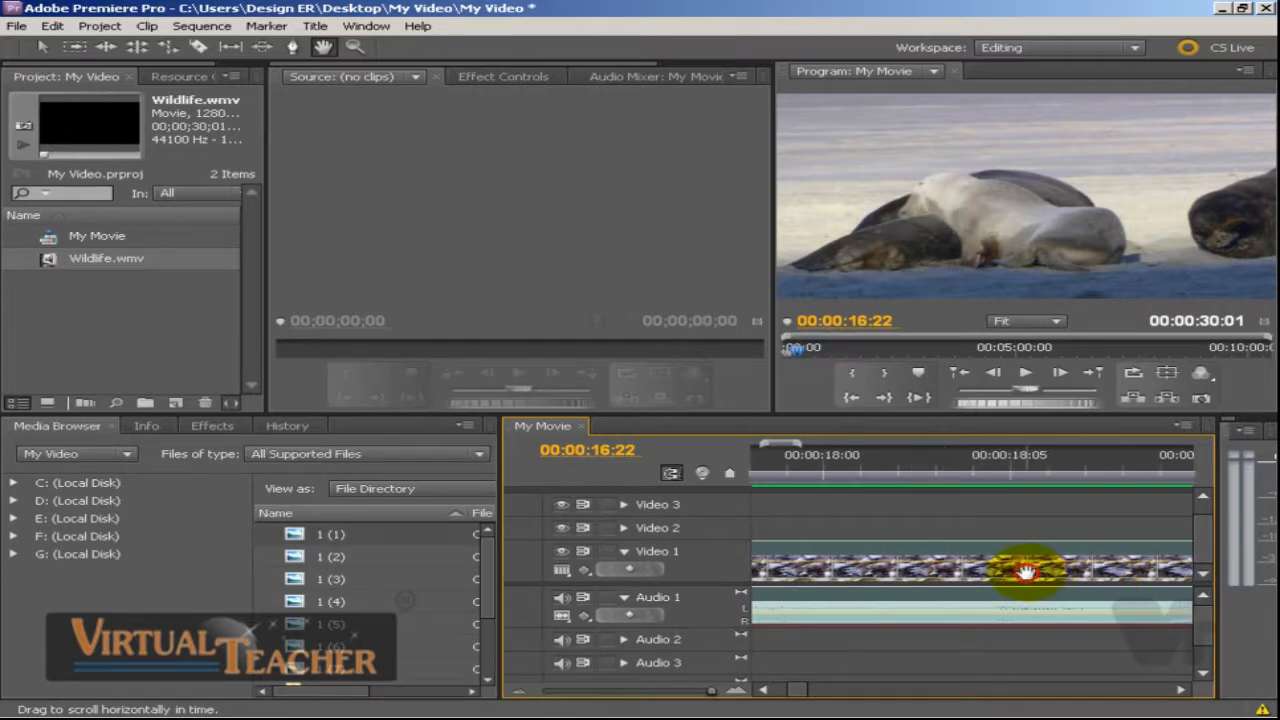
Use the Zoom tool on the middle clip to zoom in, and zoom out until the whole sequence is in view.
{"action": "left_click", "coordinate": [355, 48]}
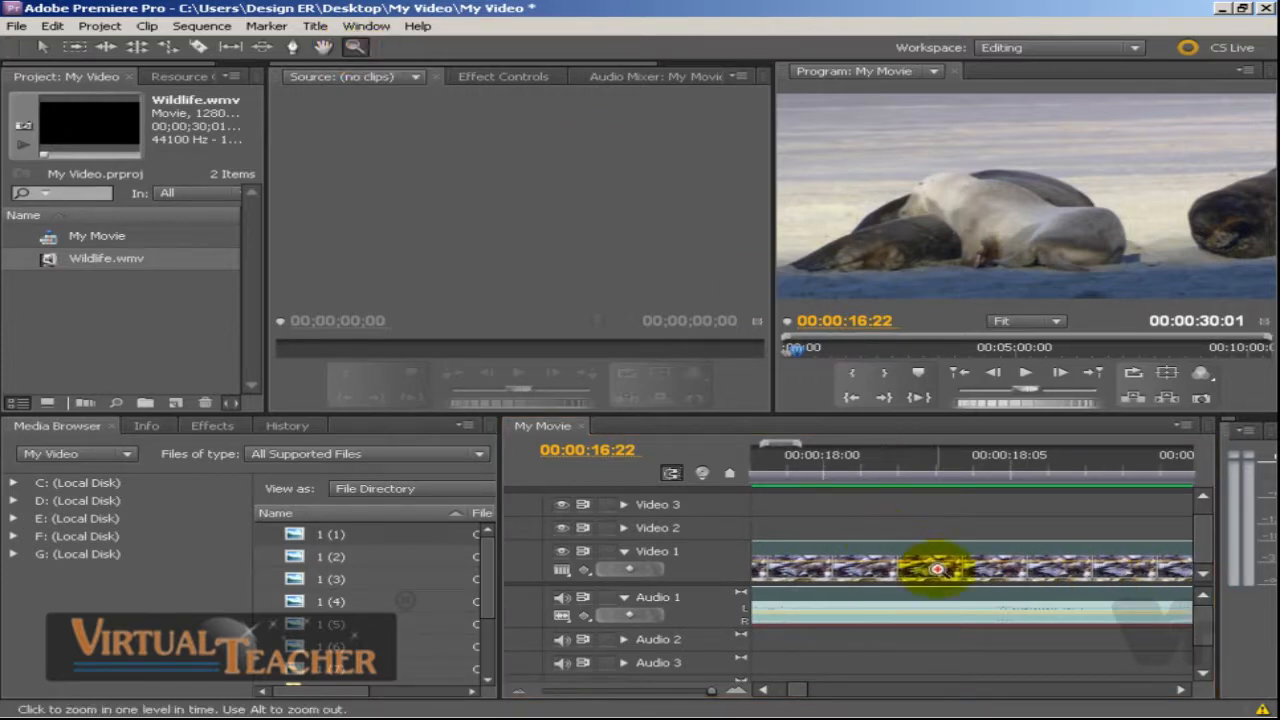
{"action": "left_click", "coordinate": [937, 569]}
{"action": "left_click", "coordinate": [937, 569]}
{"action": "left_click", "coordinate": [937, 569]}
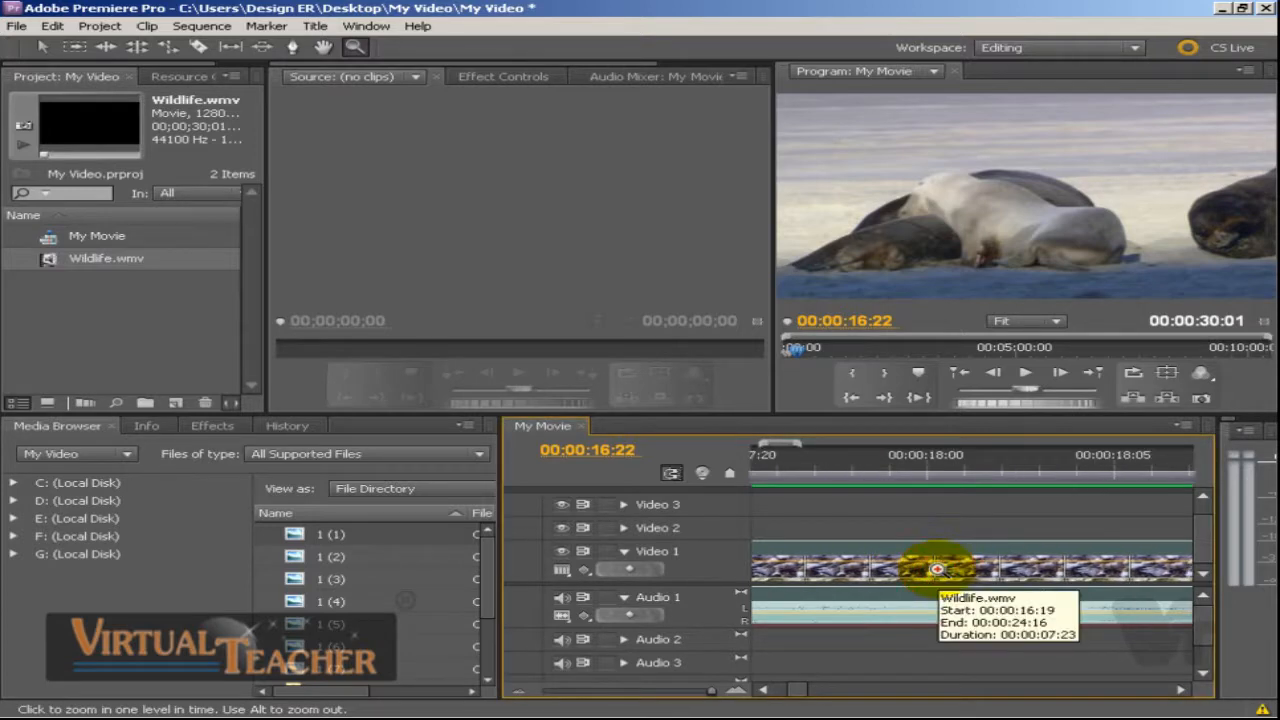
{"action": "left_click", "coordinate": [937, 569]}
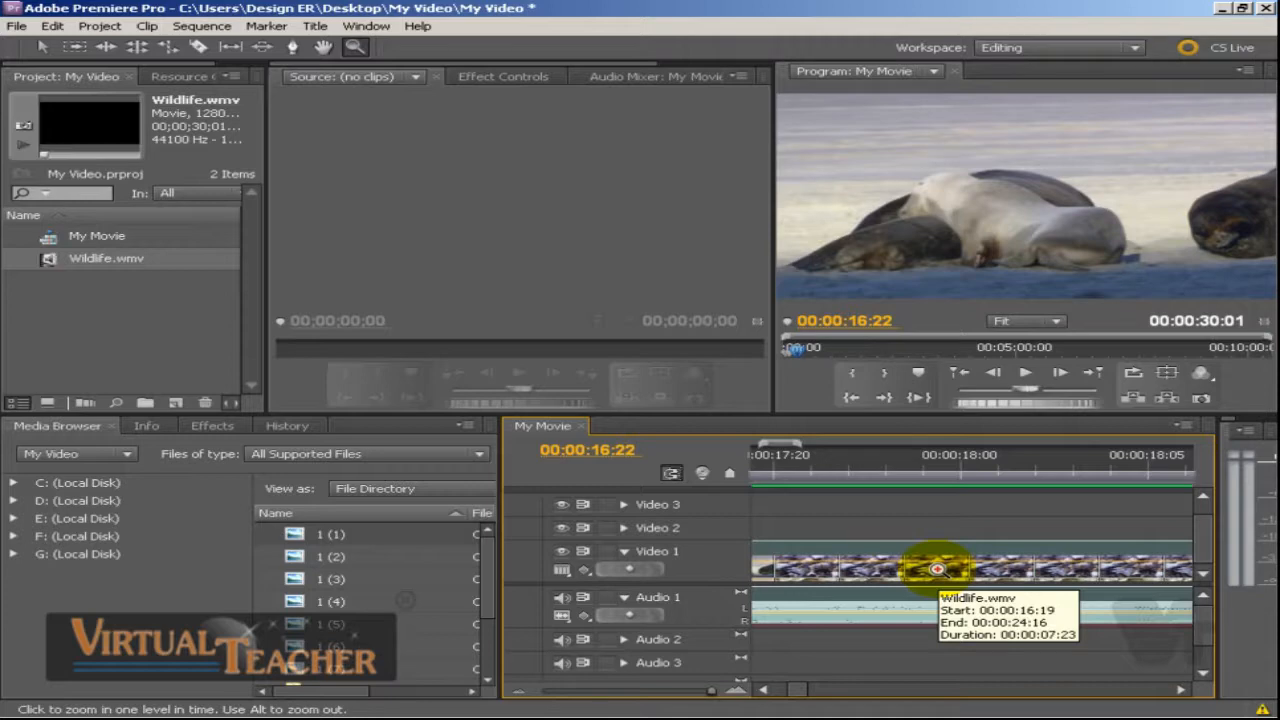
{"action": "left_click", "coordinate": [937, 569], "text": "alt"}
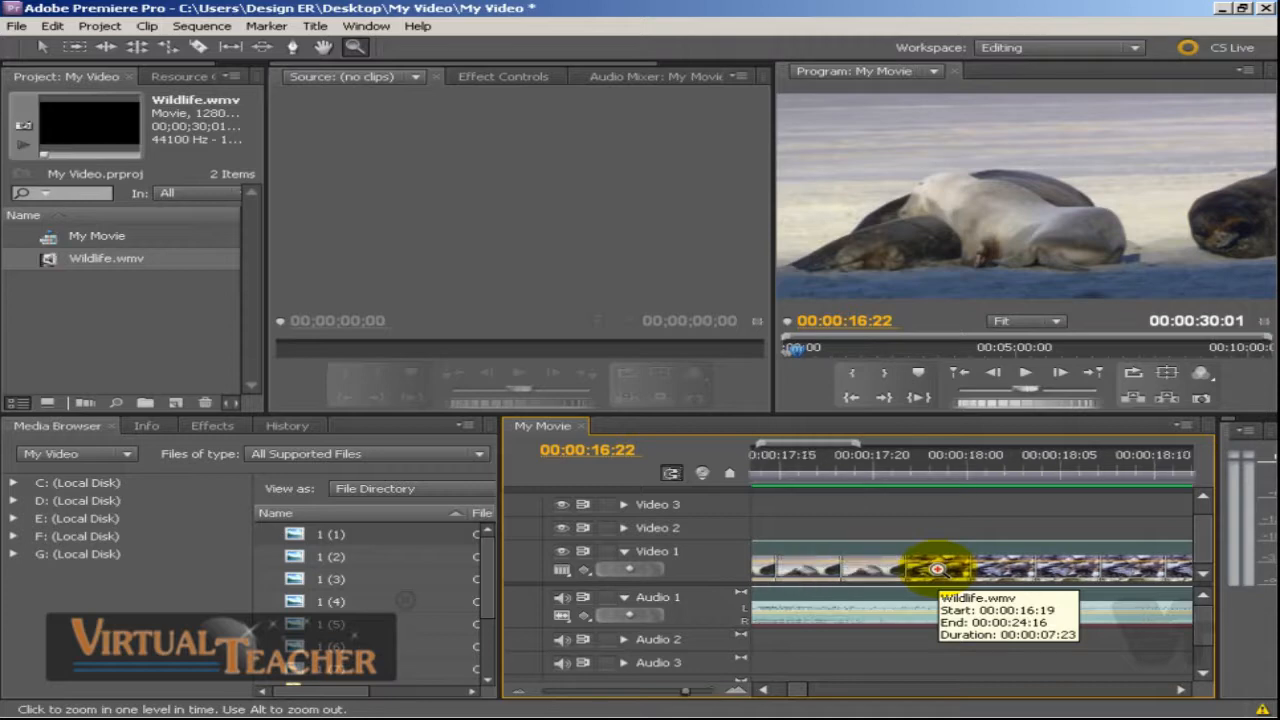
{"action": "left_click", "coordinate": [937, 569], "text": "alt"}
{"action": "left_click", "coordinate": [937, 569], "text": "alt"}
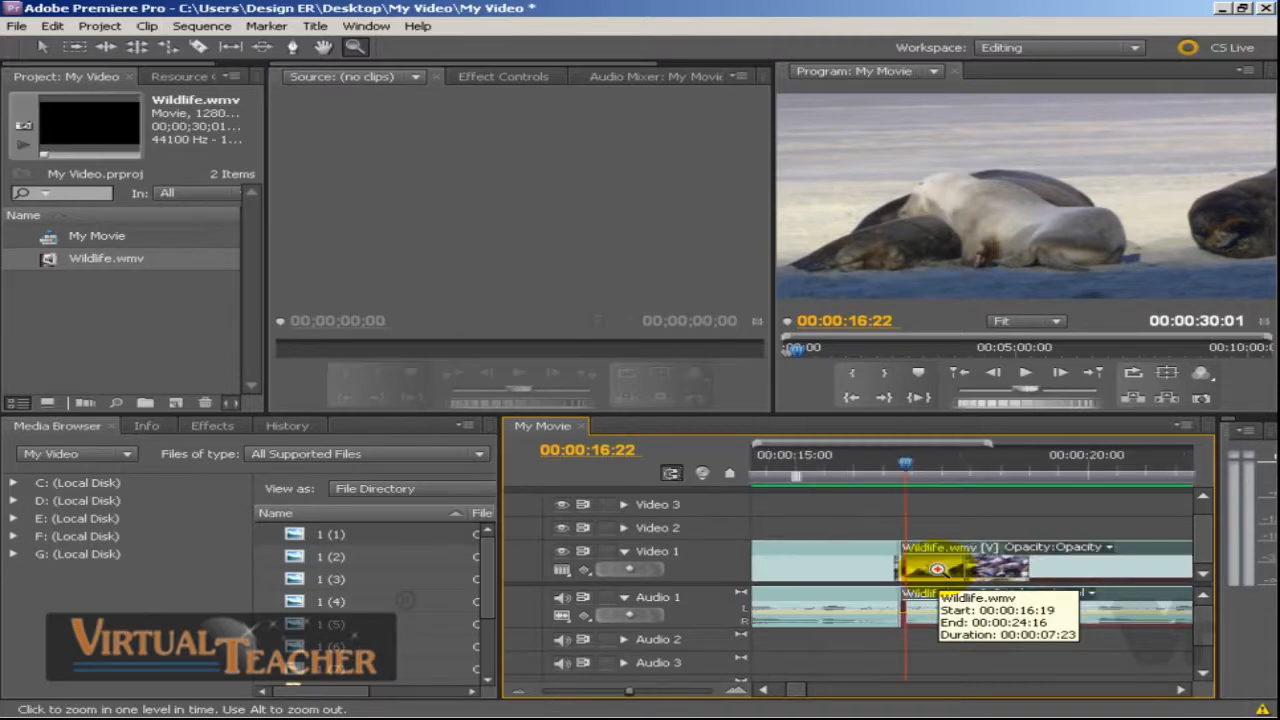
{"action": "left_click", "coordinate": [937, 569], "text": "alt"}
{"action": "left_click", "coordinate": [937, 569], "text": "alt"}
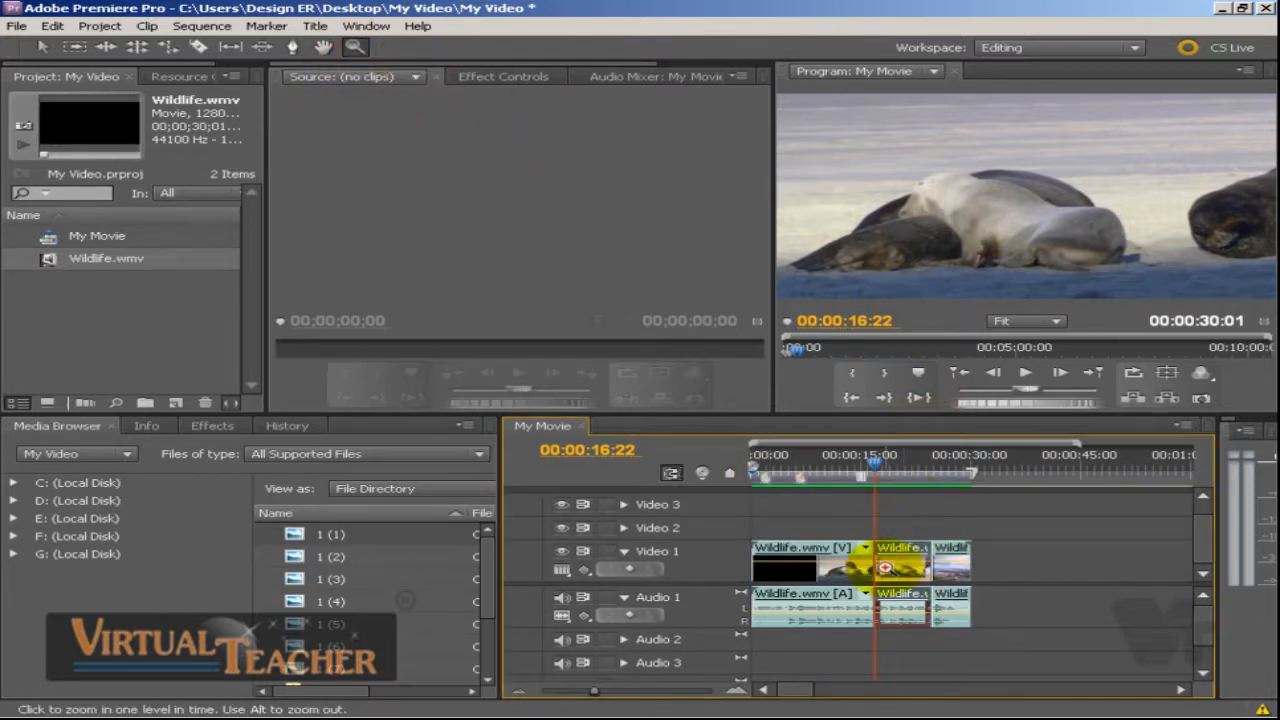
Zoom in two levels on the first clip and pan the timeline with the Hand tool to the end of the sequence.
{"action": "left_click", "coordinate": [880, 564]}
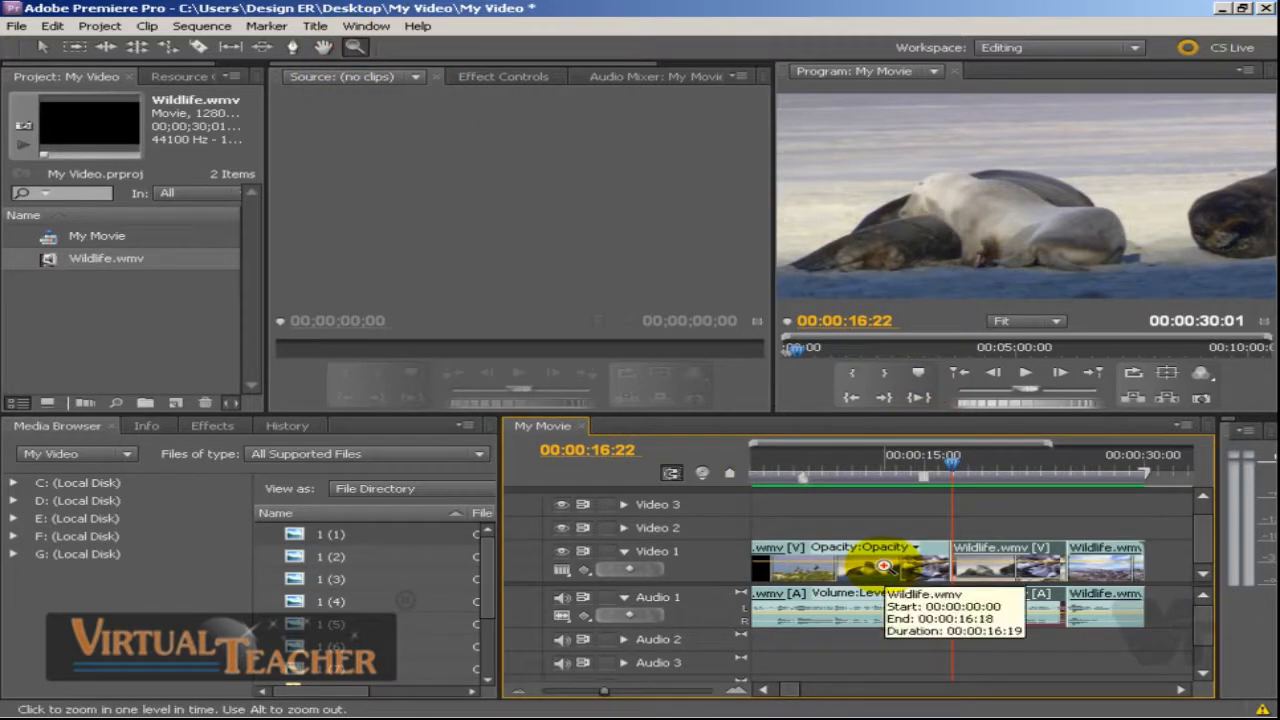
{"action": "left_click", "coordinate": [851, 565]}
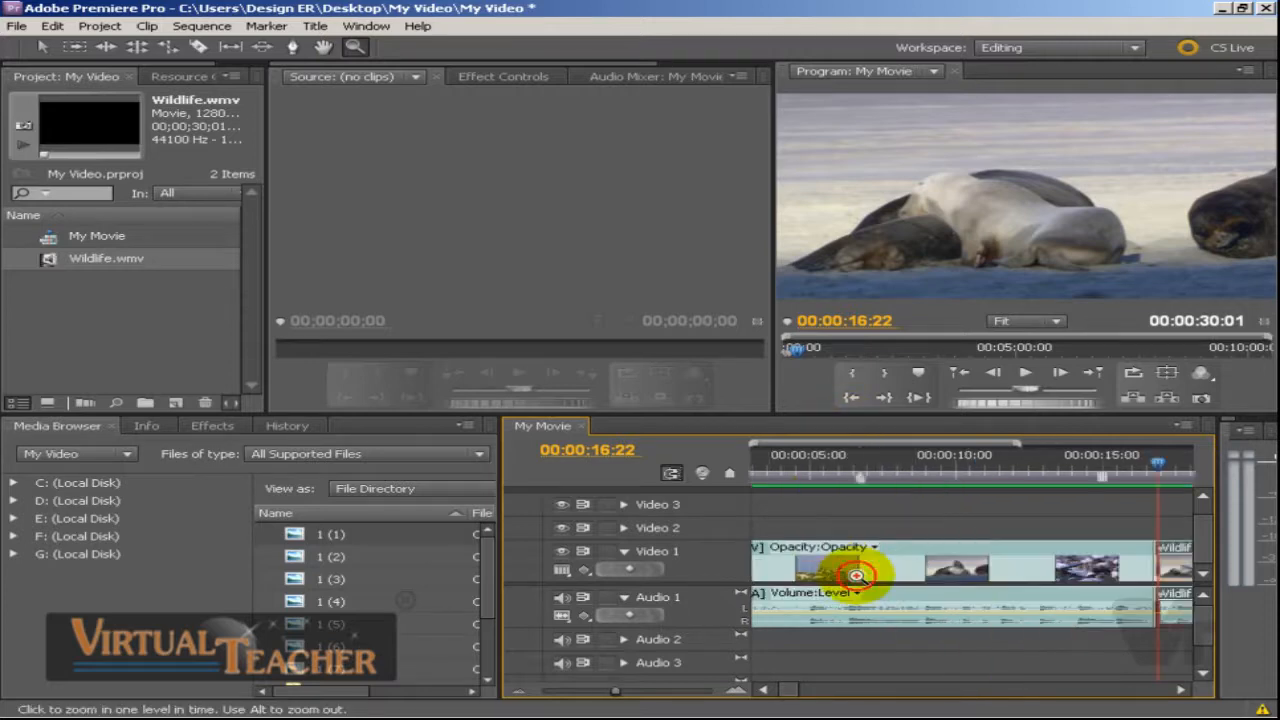
{"action": "left_click", "coordinate": [323, 47]}
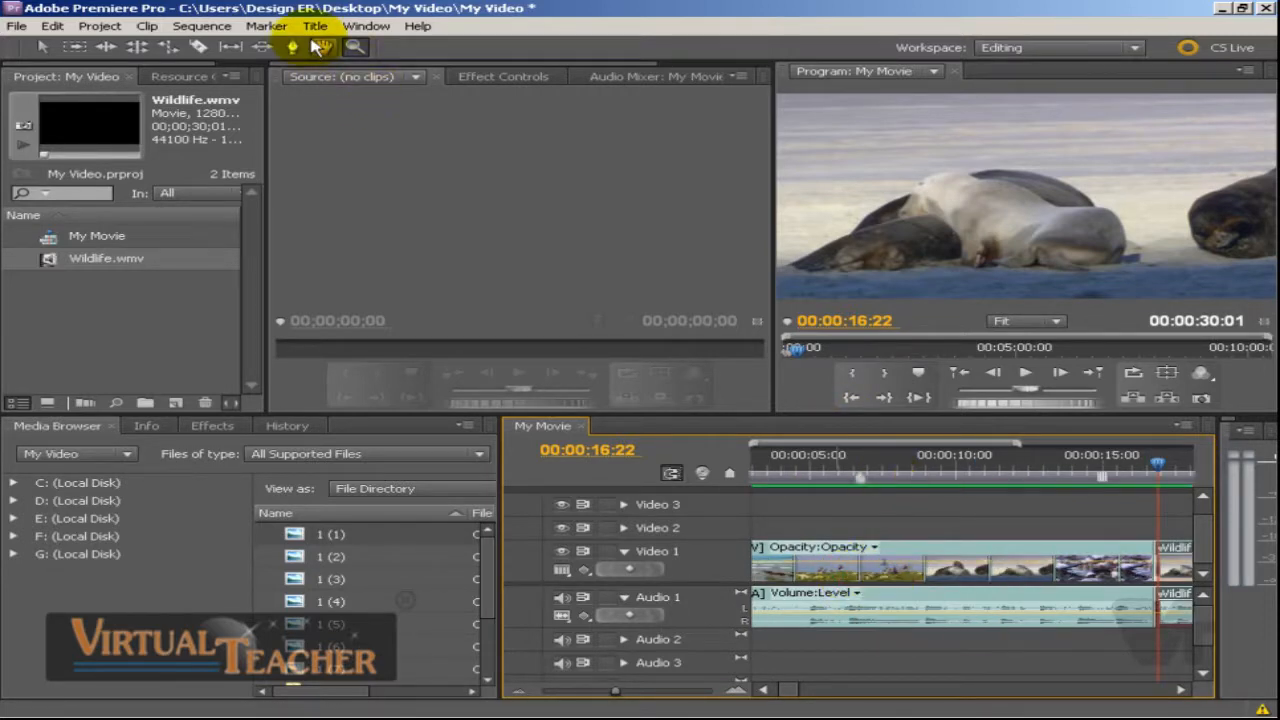
{"action": "left_click_drag", "start_coordinate": [1086, 585], "coordinate": [901, 582]}
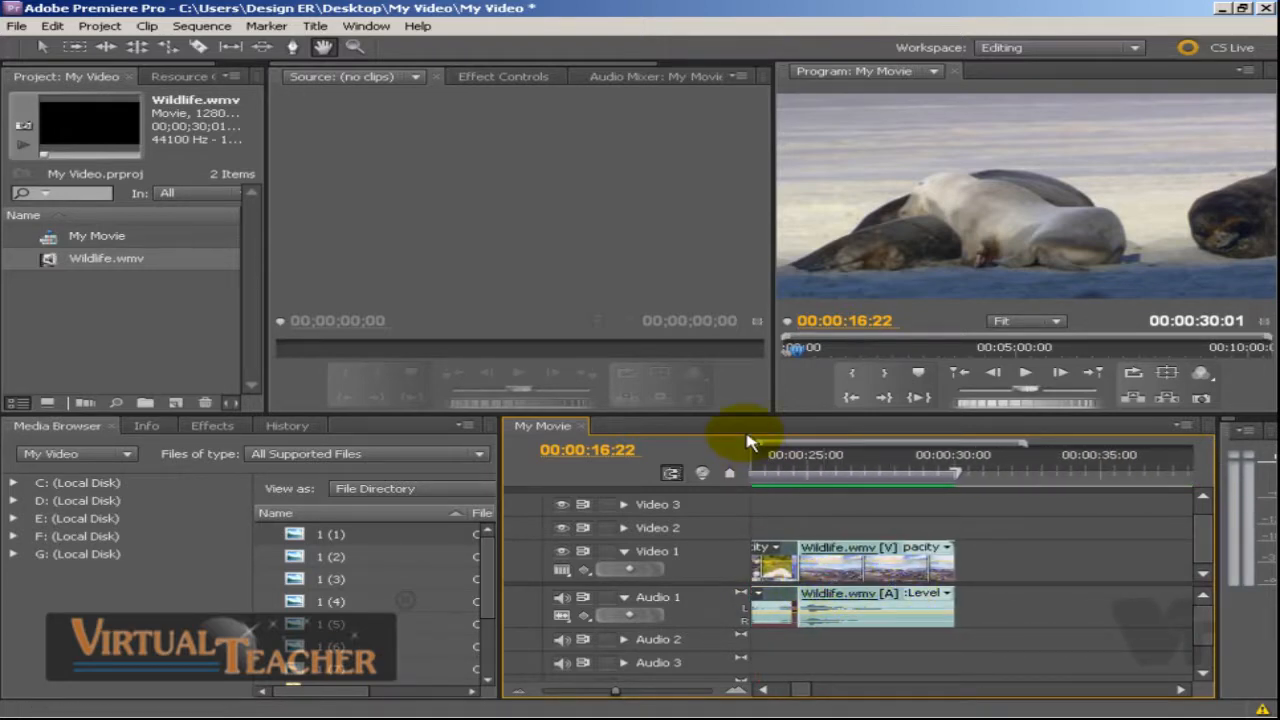